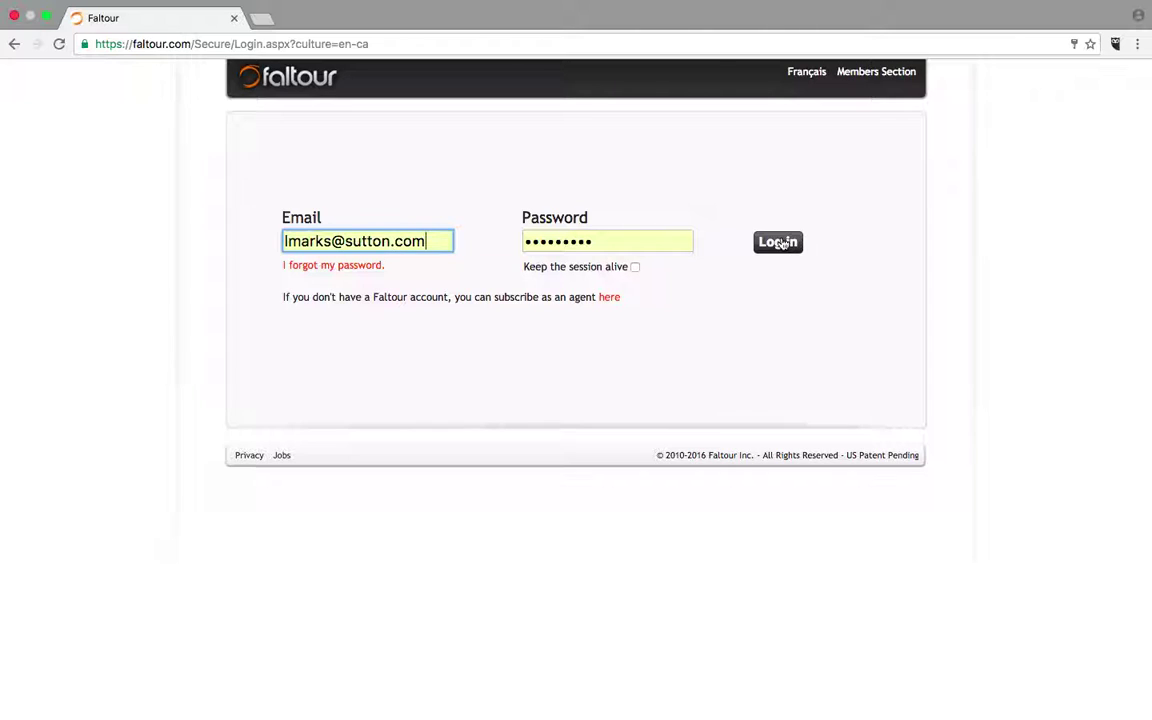
# - Sign in to the agent account and go to the Listings search page
pyautogui.click(784, 242)
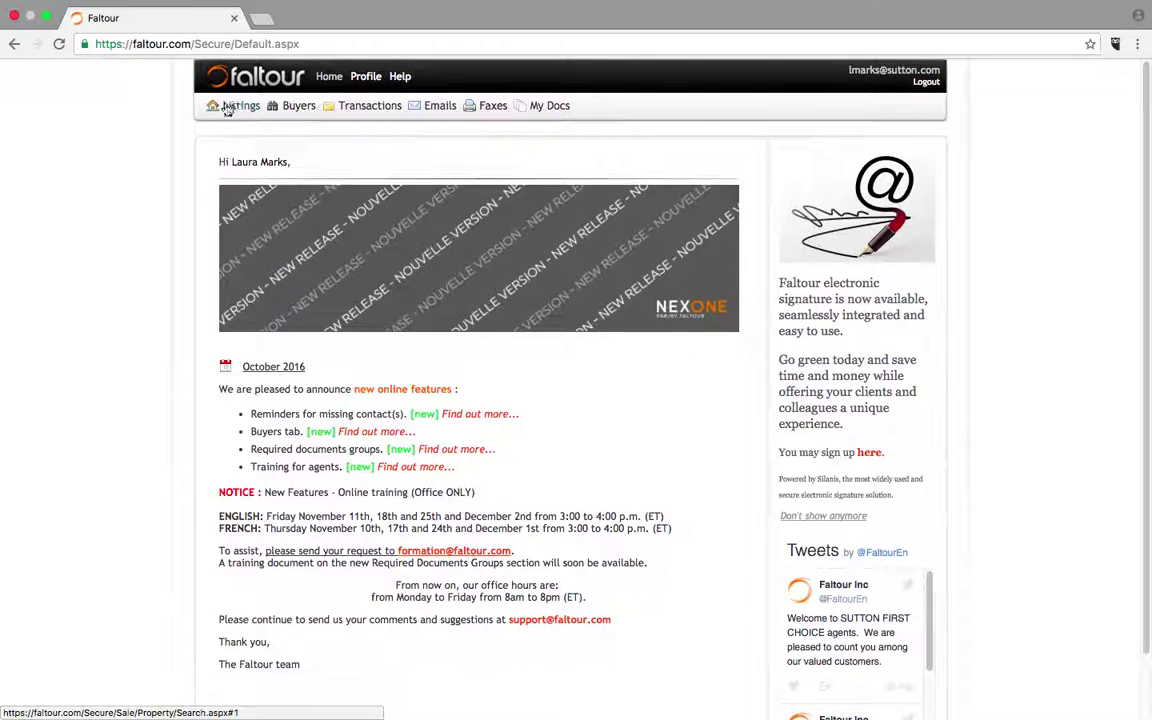
pyautogui.click(237, 107)
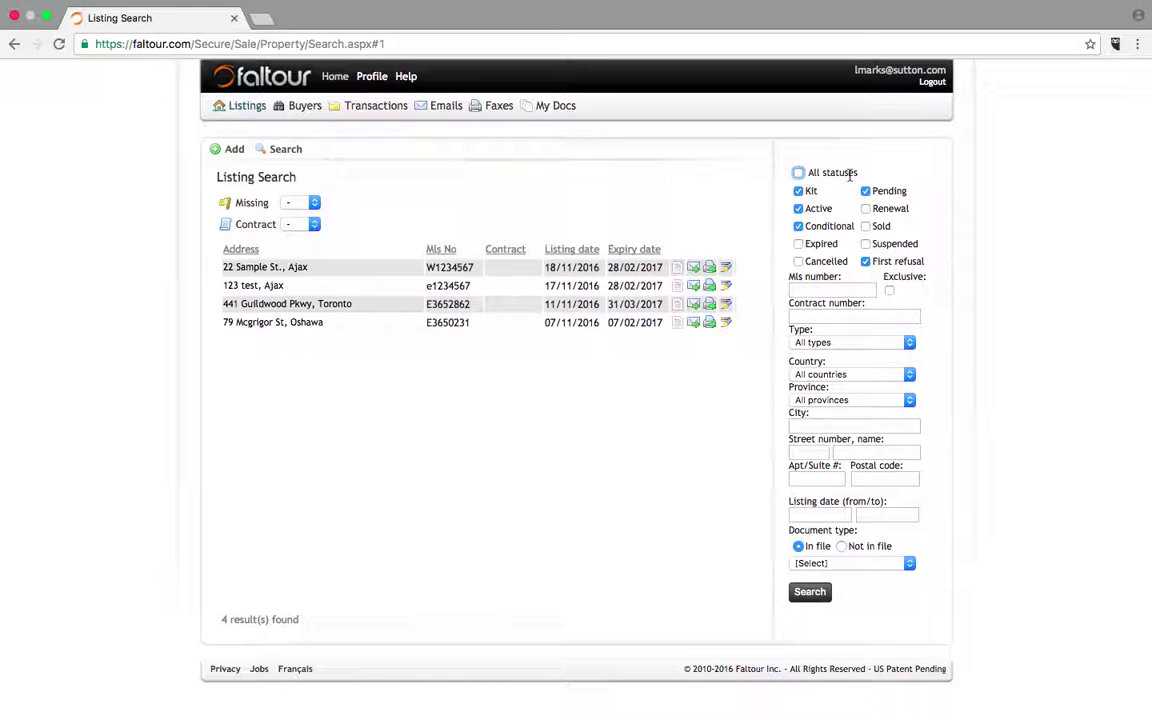
# - Search listings with the Sold status included, showing 24 results, then uncheck Sold
pyautogui.click(866, 226)
pyautogui.click(815, 595)
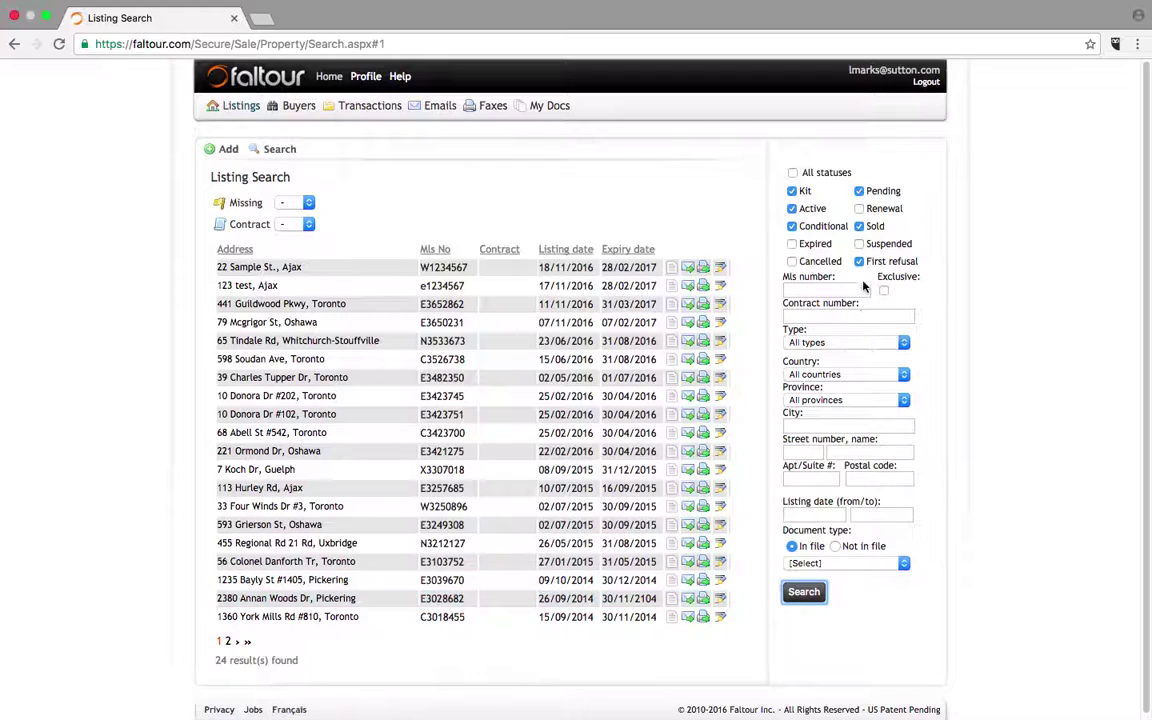
pyautogui.click(858, 227)
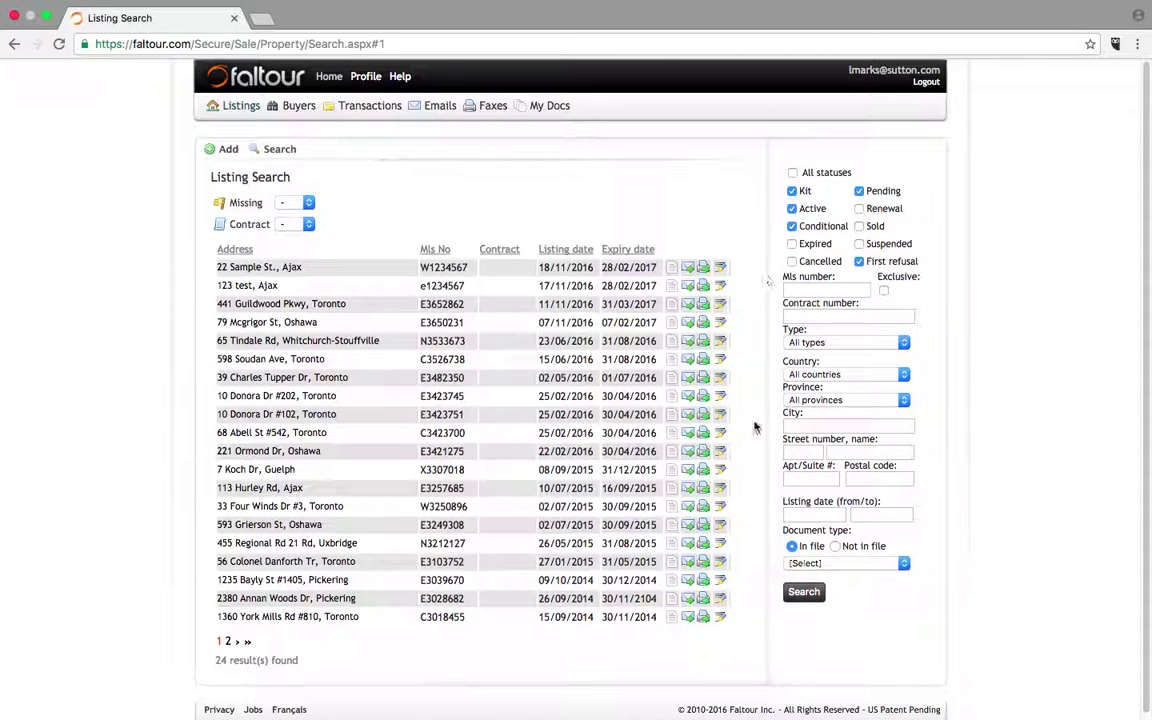
# - Refresh the search to 4 non-sold listings and start adding a new listing
pyautogui.click(801, 592)
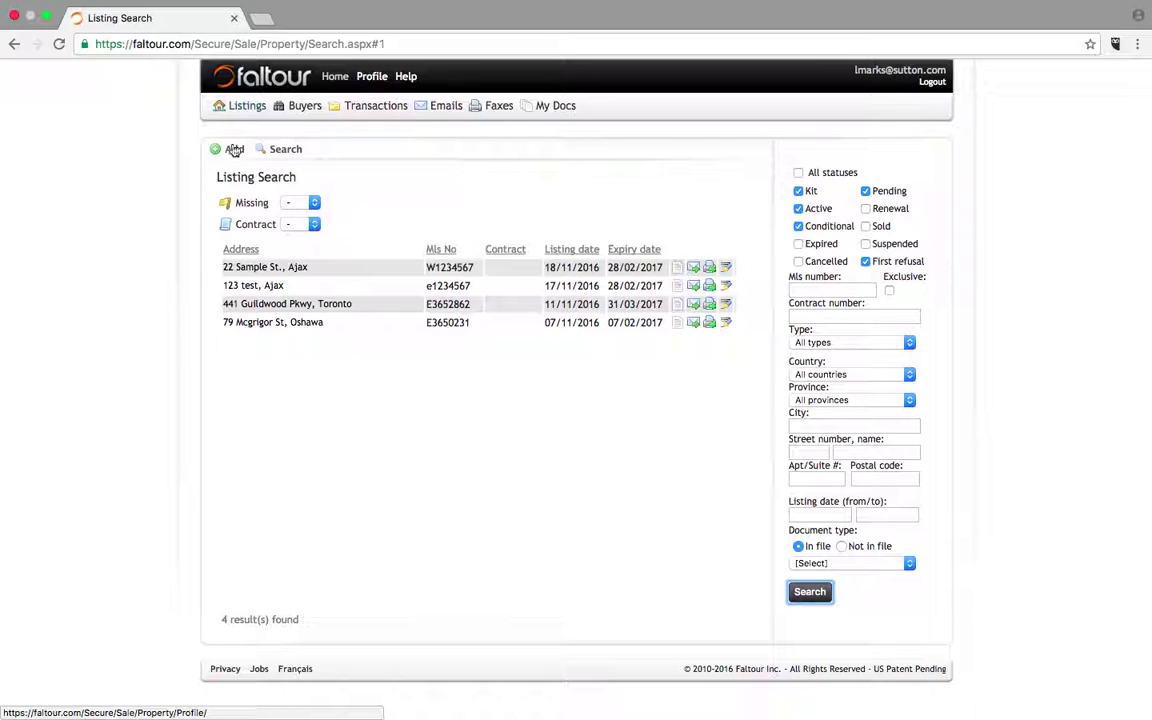
pyautogui.click(233, 148)
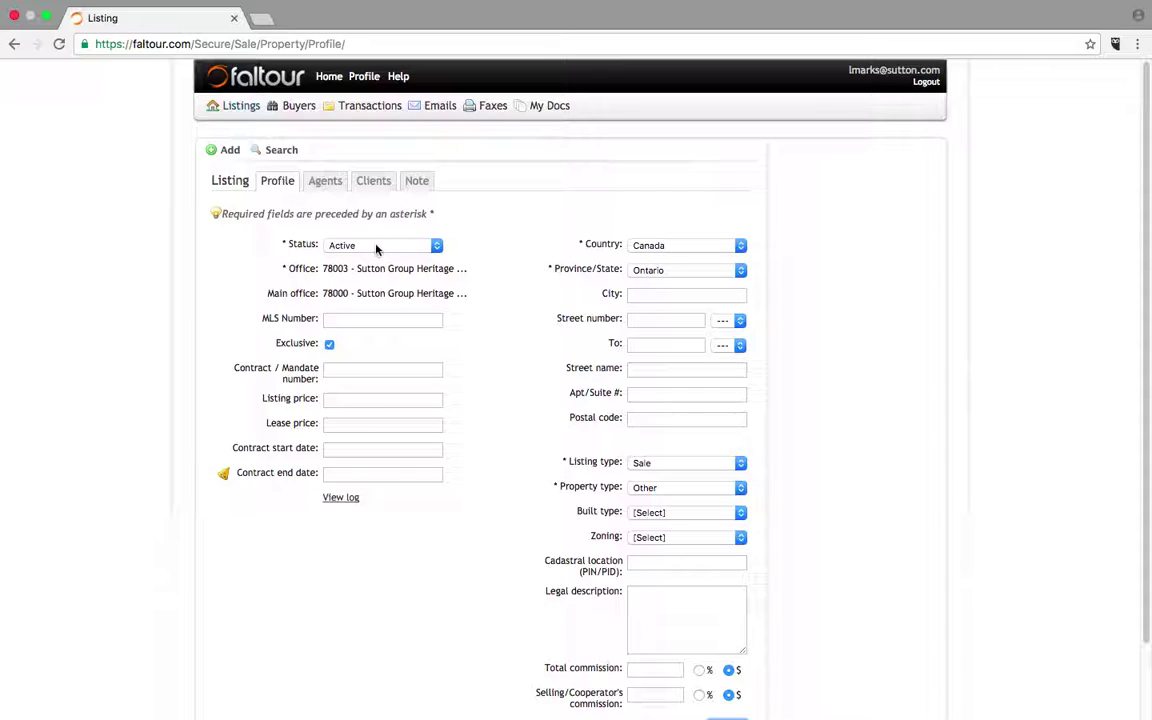
# - Check the new listing's Status choices and keep it set to Active
pyautogui.click(436, 246)
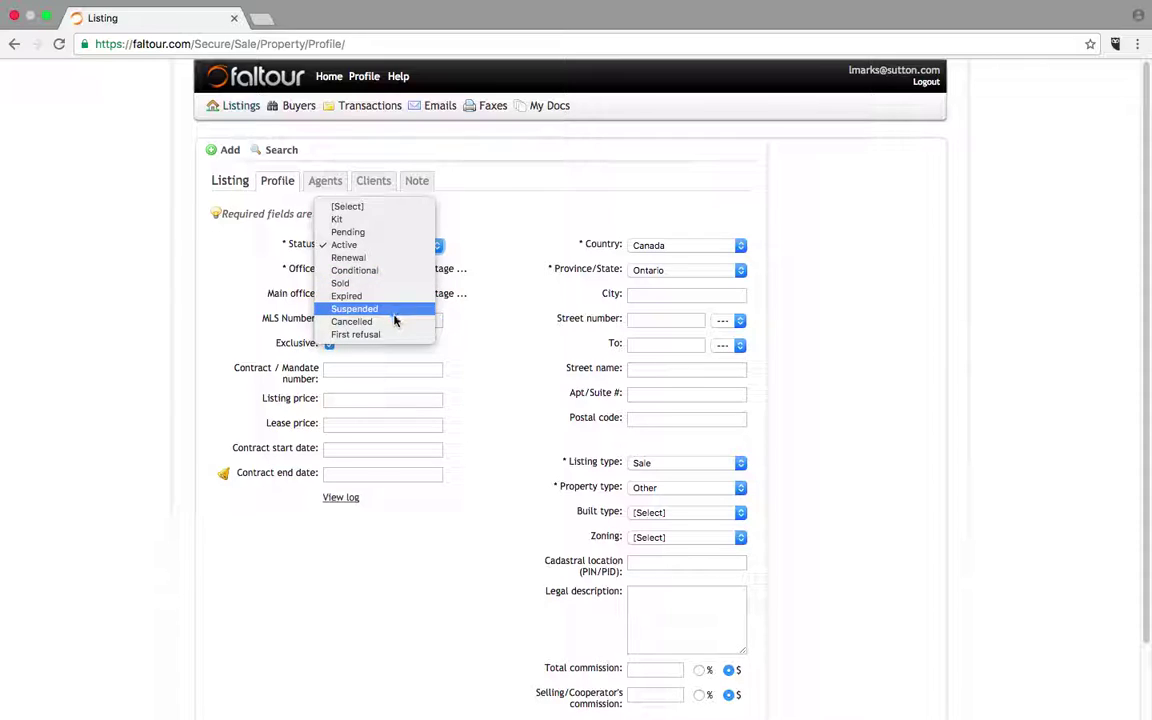
pyautogui.click(517, 229)
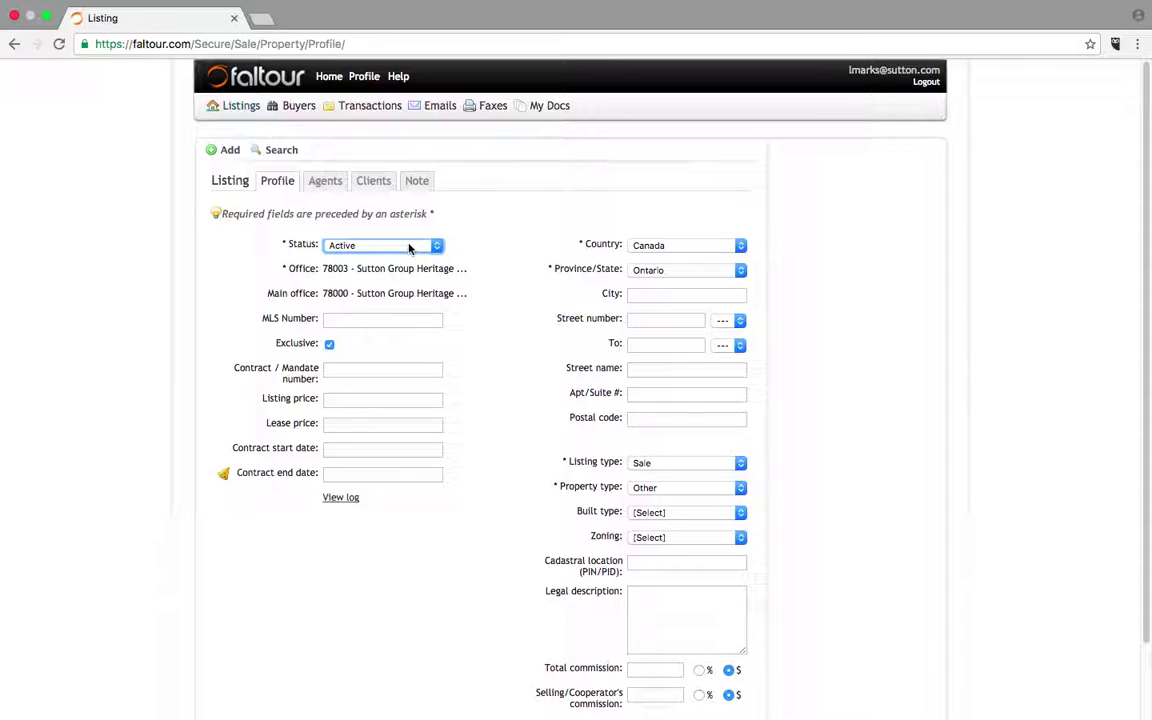
# - Enter MLS number w123456 and listing price 200000
pyautogui.click(343, 321)
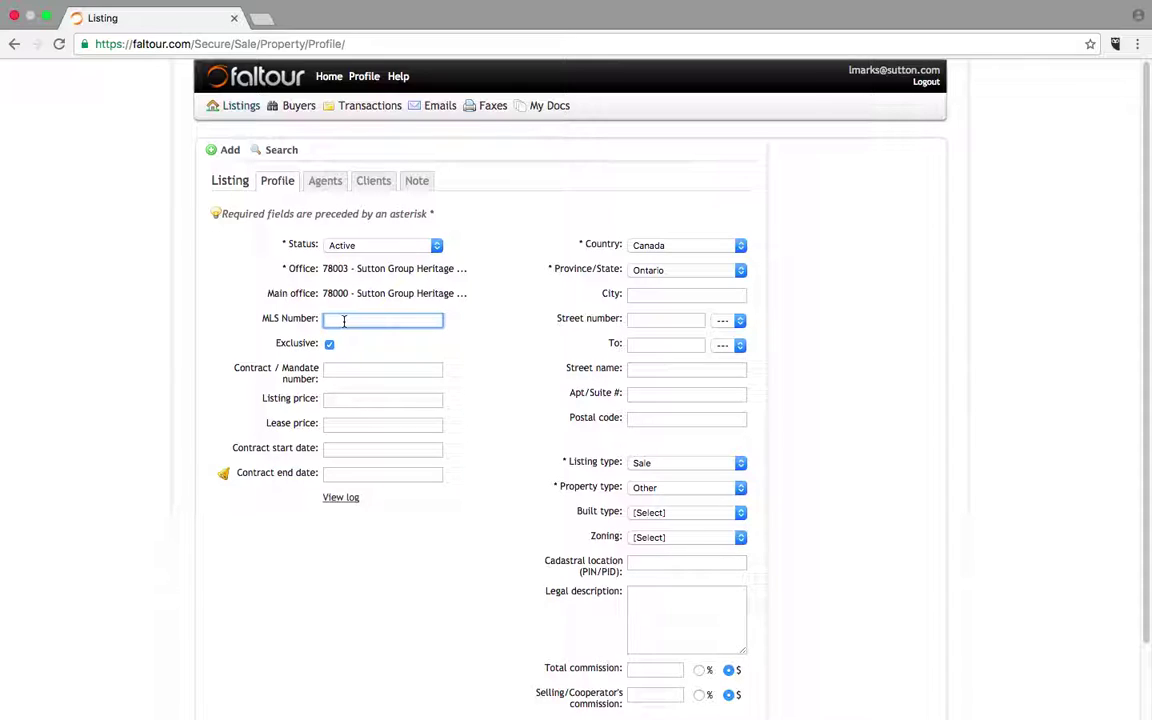
pyautogui.write('w123')
pyautogui.write('456')
pyautogui.click(350, 401)
pyautogui.write('200000')
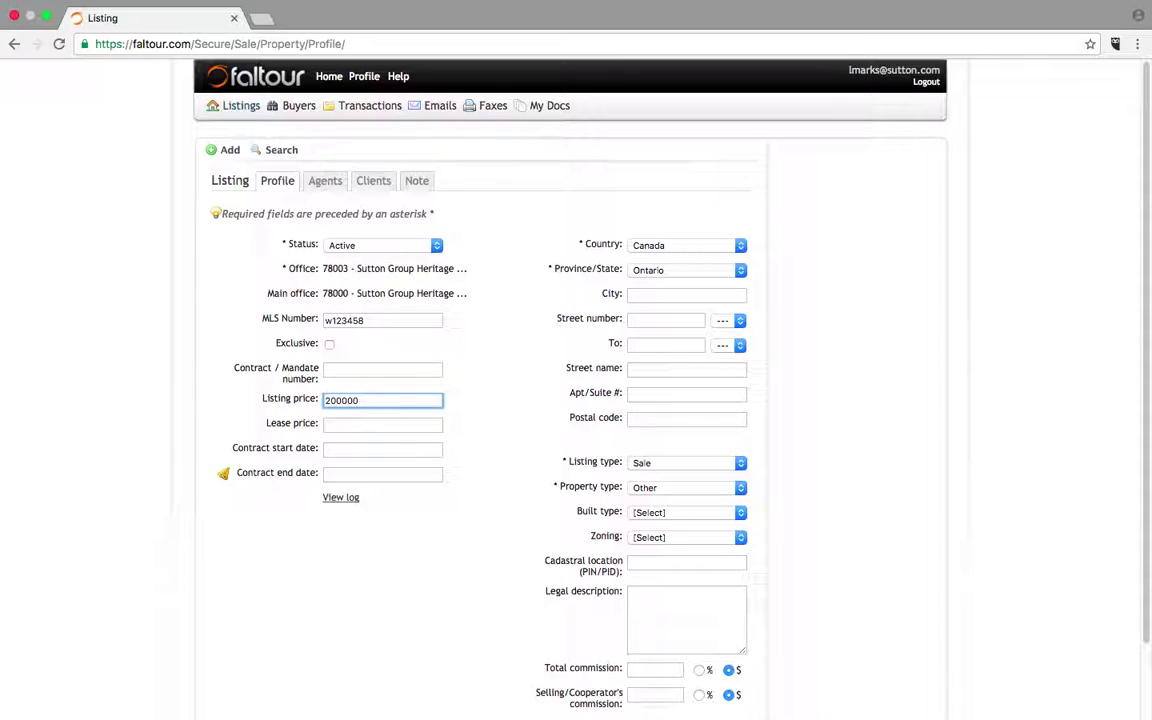
# - Set the contract dates from 18/11/2016 to 31/03/2017
pyautogui.click(345, 449)
pyautogui.click(411, 556)
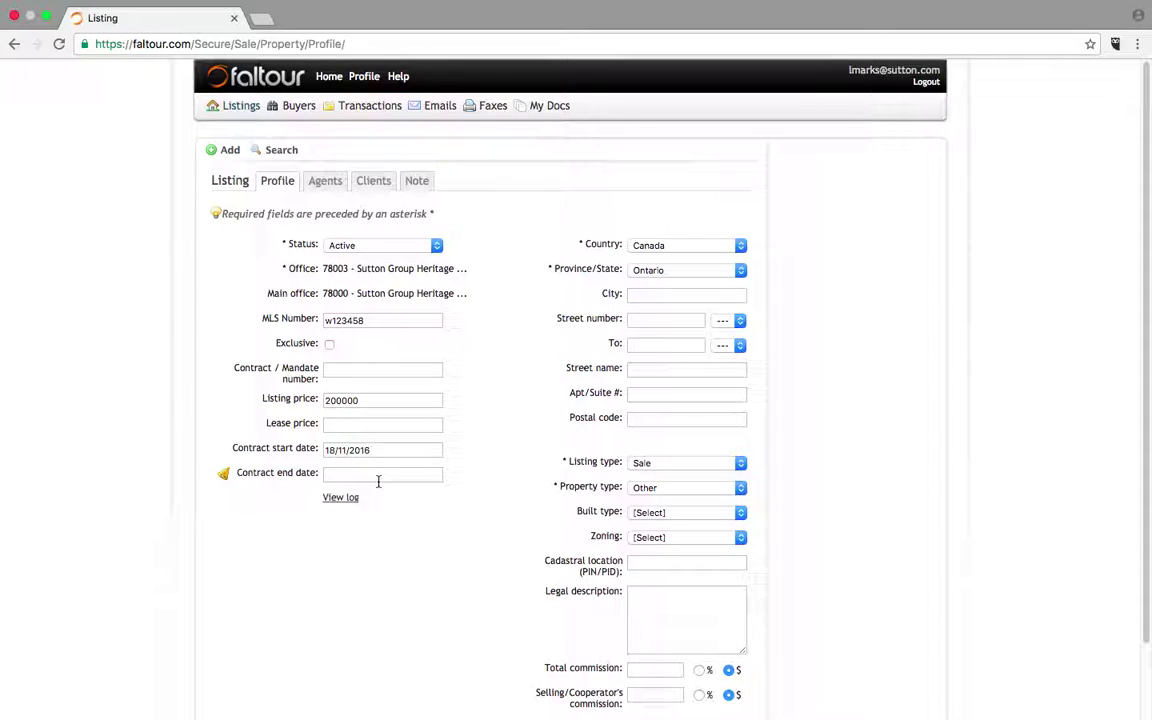
pyautogui.click(369, 474)
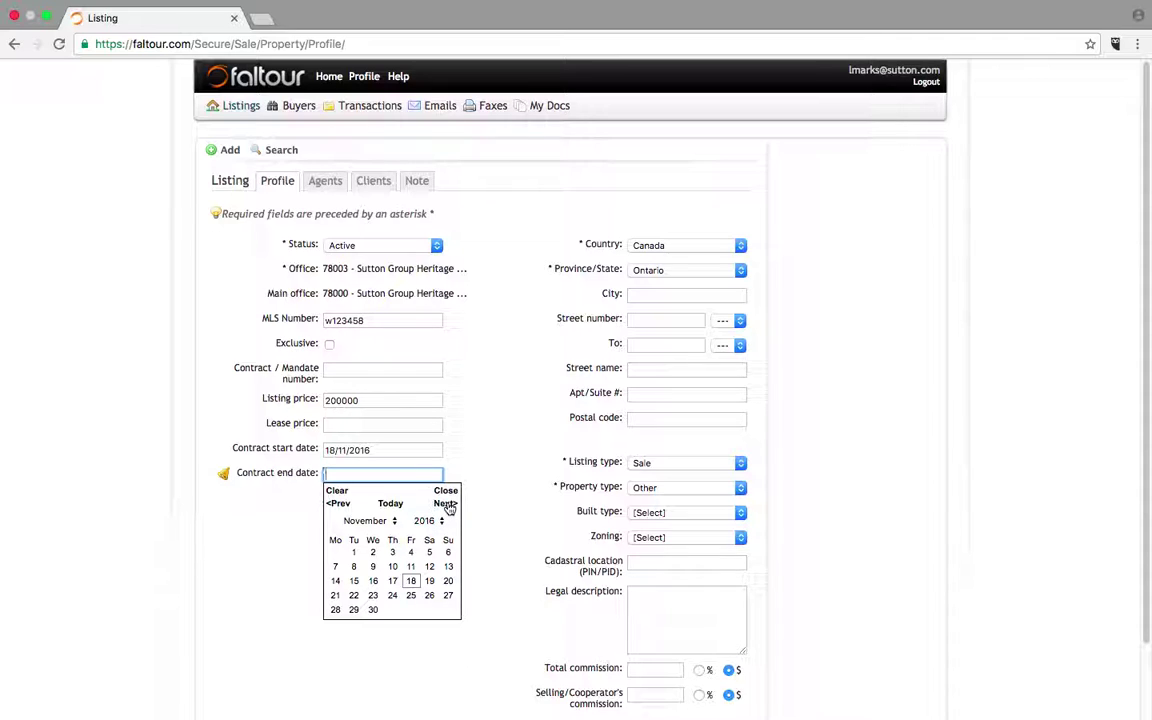
pyautogui.click(447, 506)
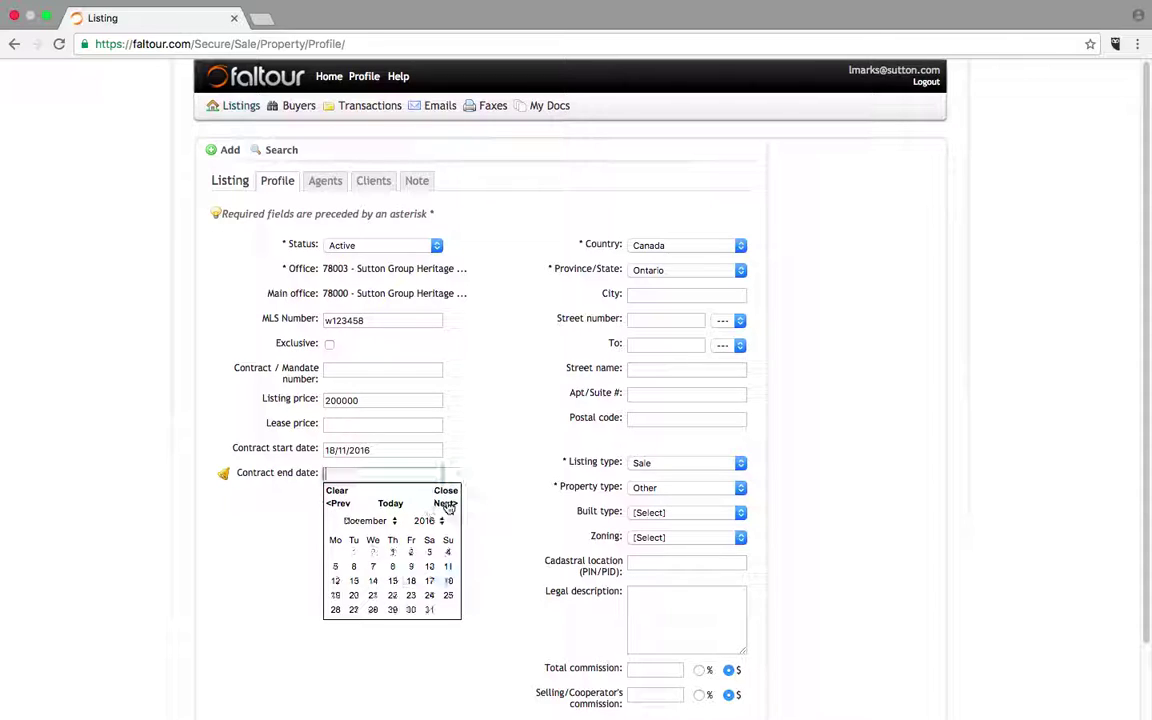
pyautogui.click(447, 506)
pyautogui.click(447, 506)
pyautogui.click(447, 506)
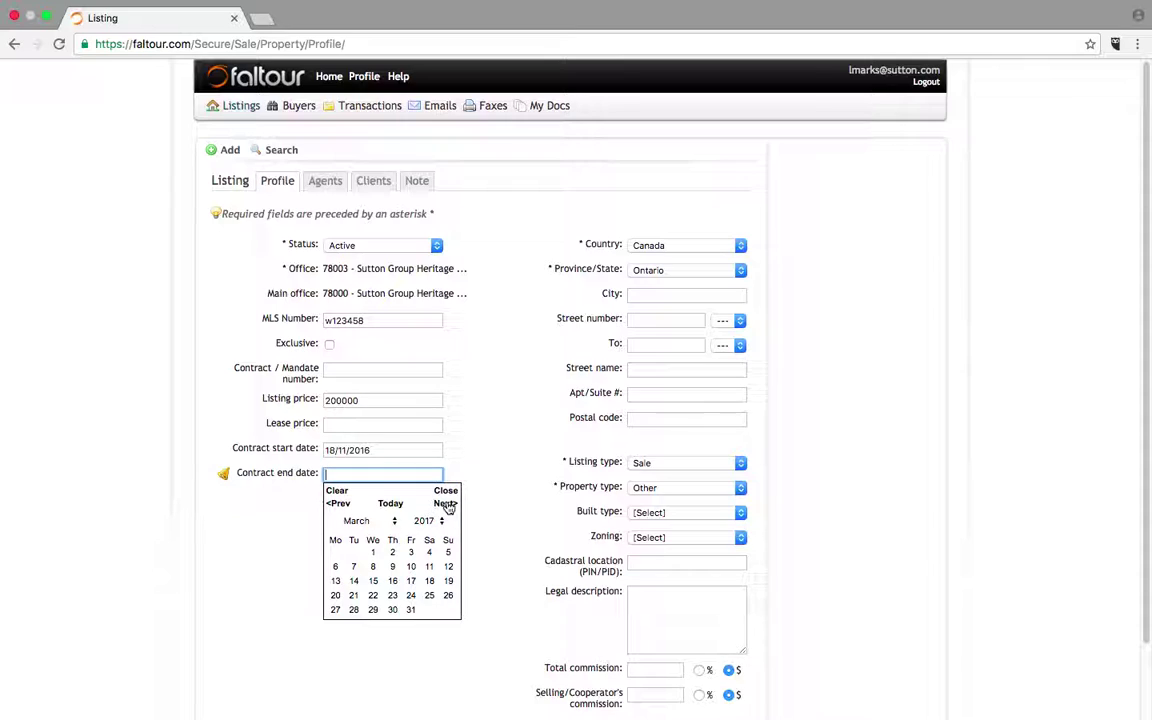
pyautogui.click(411, 611)
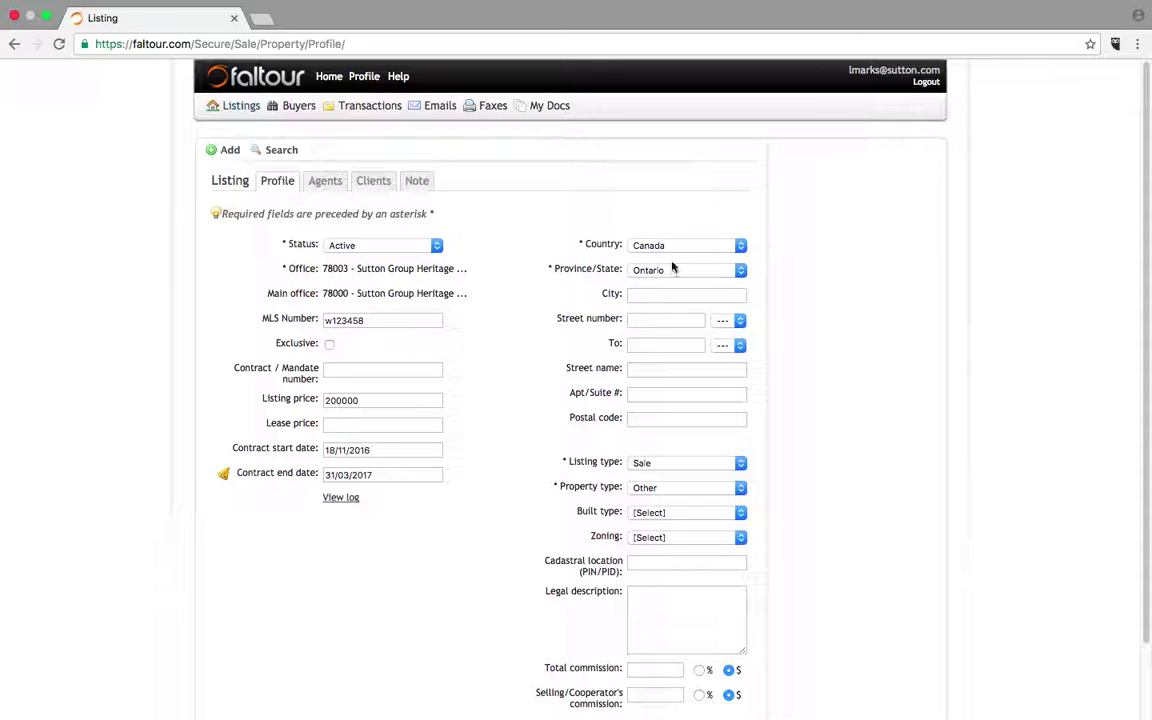
# - Fill in the property's city, street number, street name and postal code
pyautogui.click(715, 295)
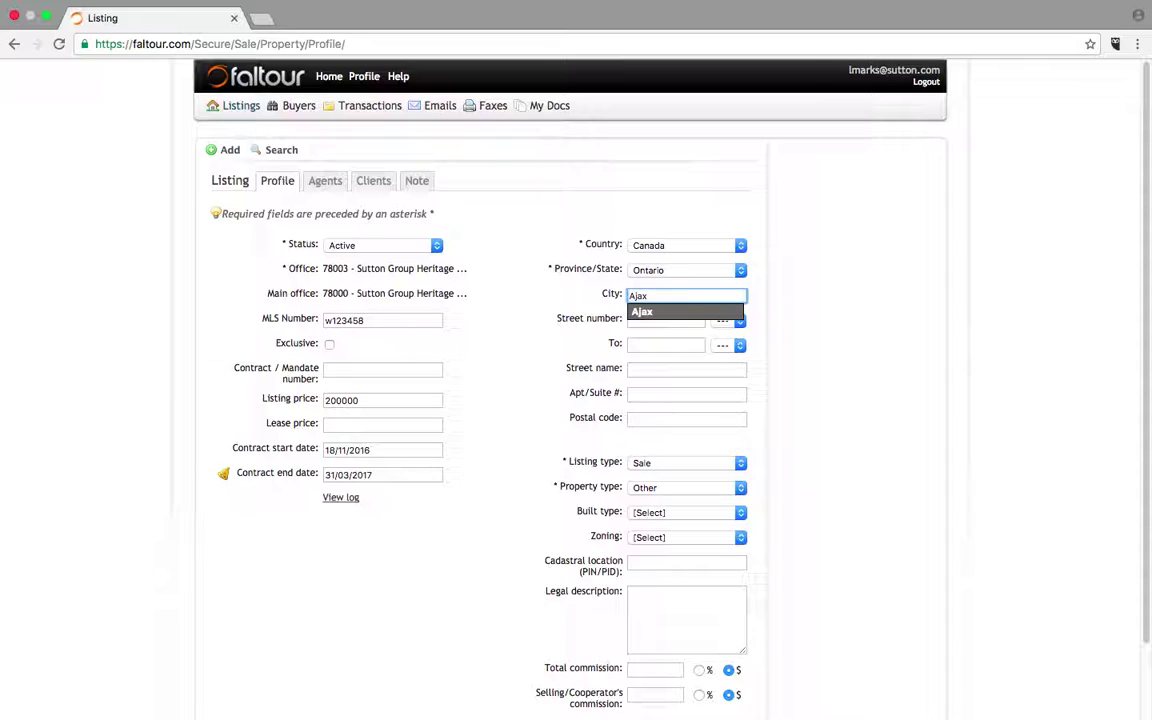
pyautogui.press('Return')
pyautogui.press('Tab')
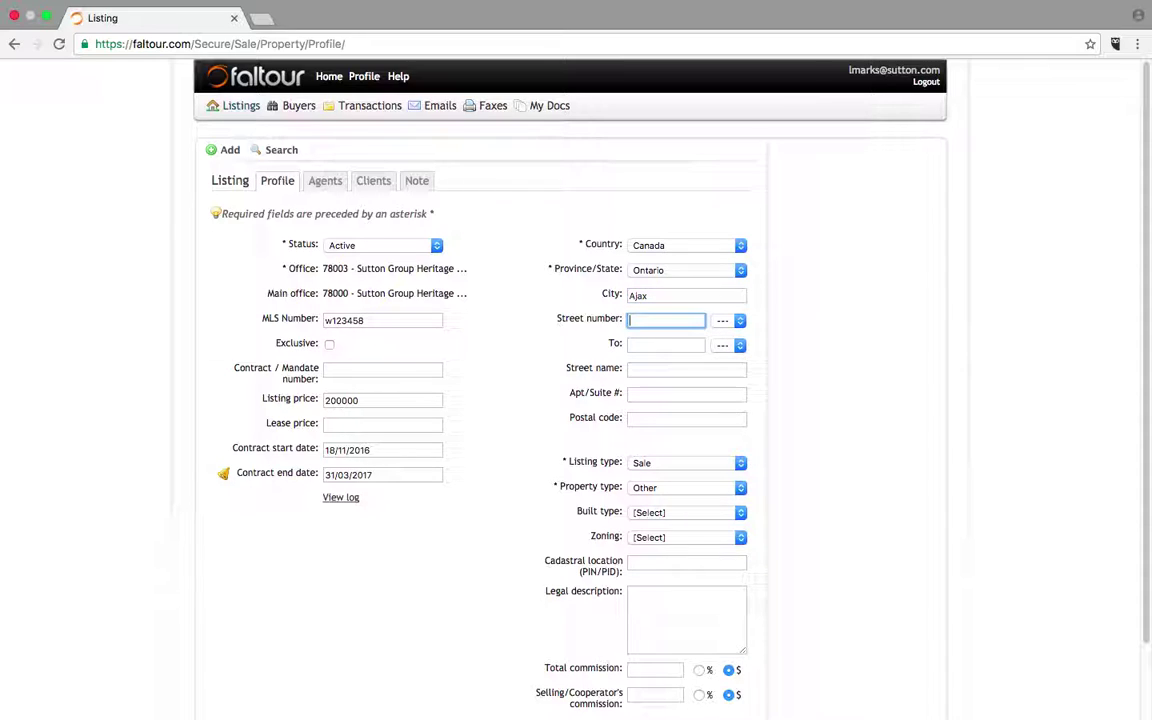
pyautogui.press('Tab')
pyautogui.press('Tab')
pyautogui.press('Tab')
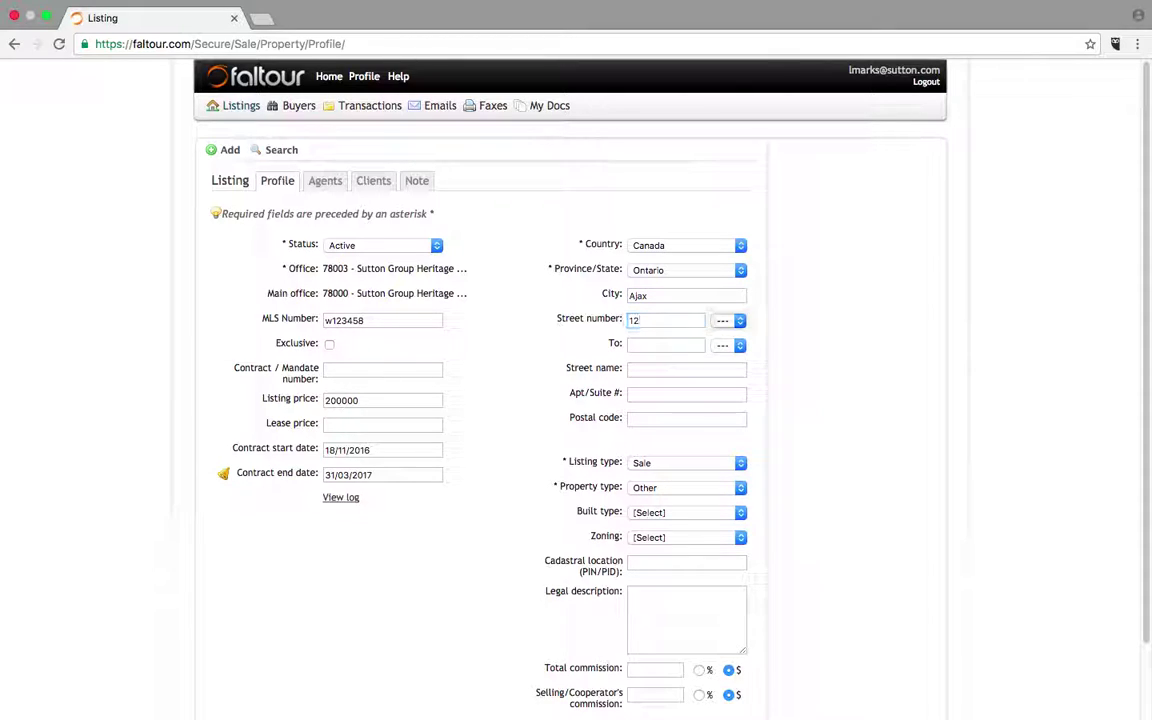
pyautogui.press('Tab')
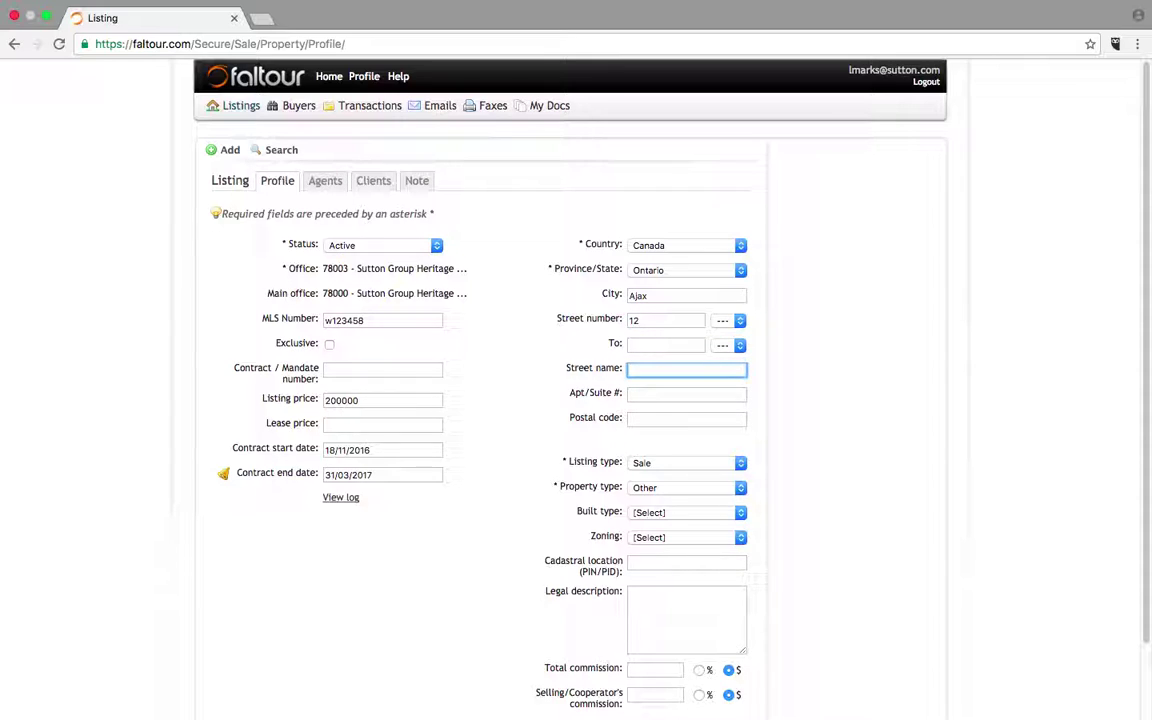
pyautogui.press('Tab')
pyautogui.press('Tab')
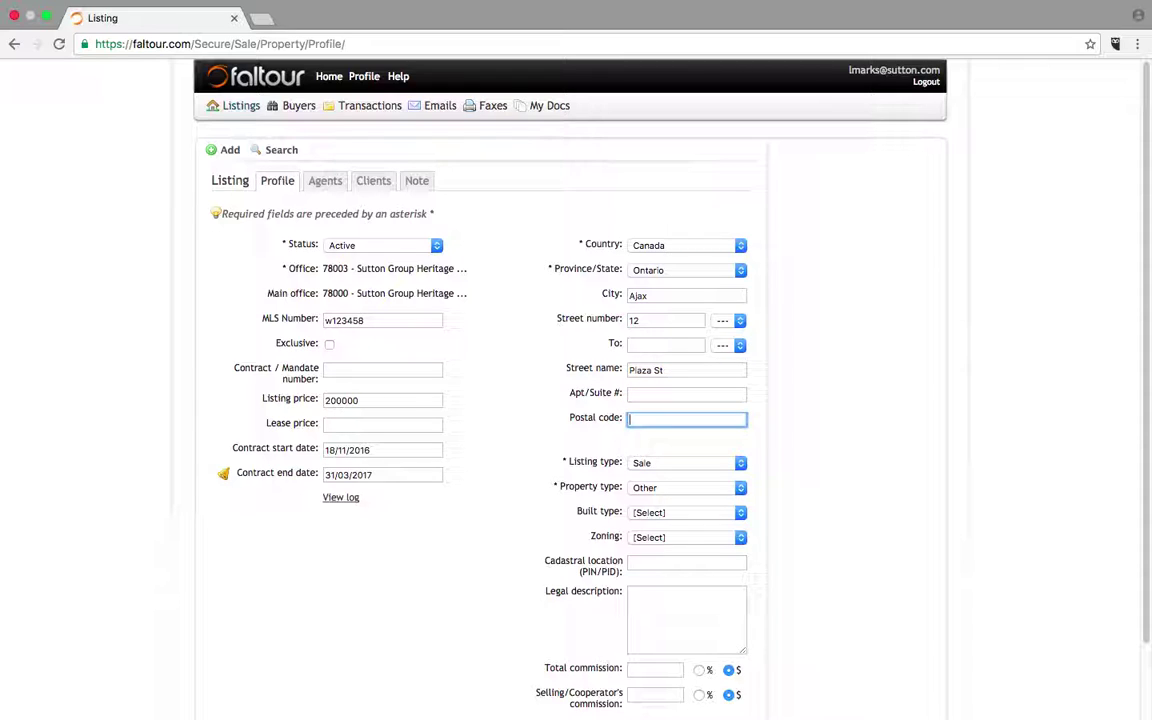
# - Keep the listing type as Sale
pyautogui.click(740, 464)
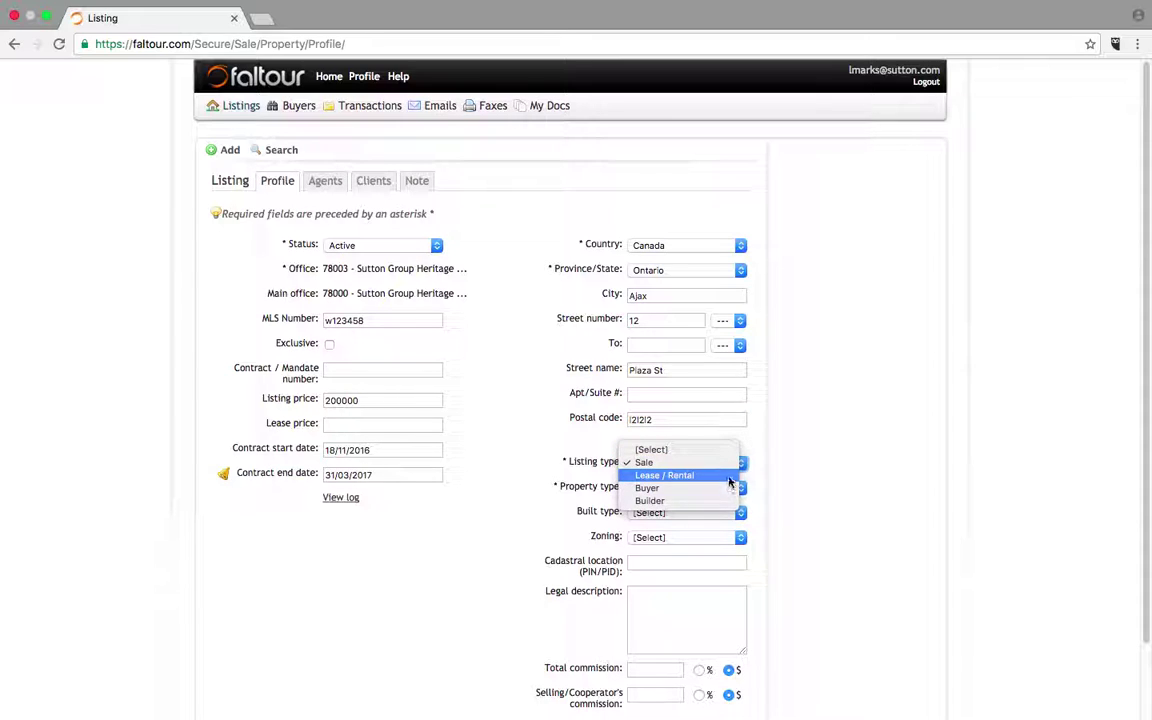
pyautogui.click(716, 464)
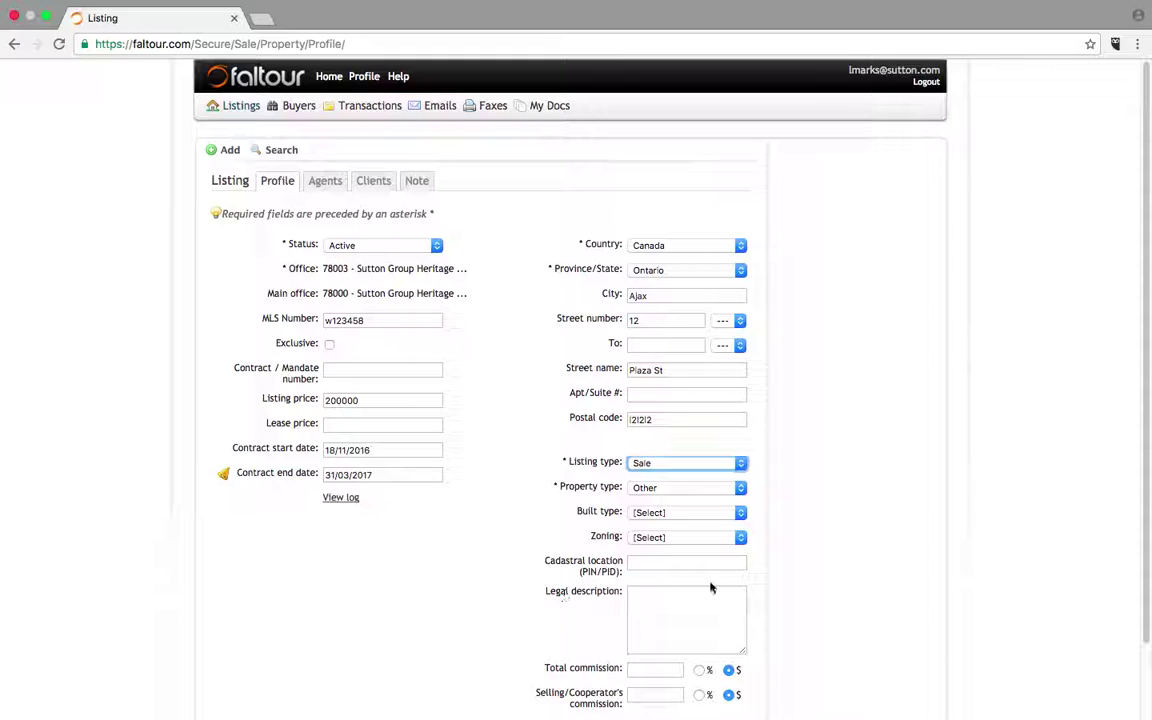
pyautogui.scroll(-3, 1139, 393)
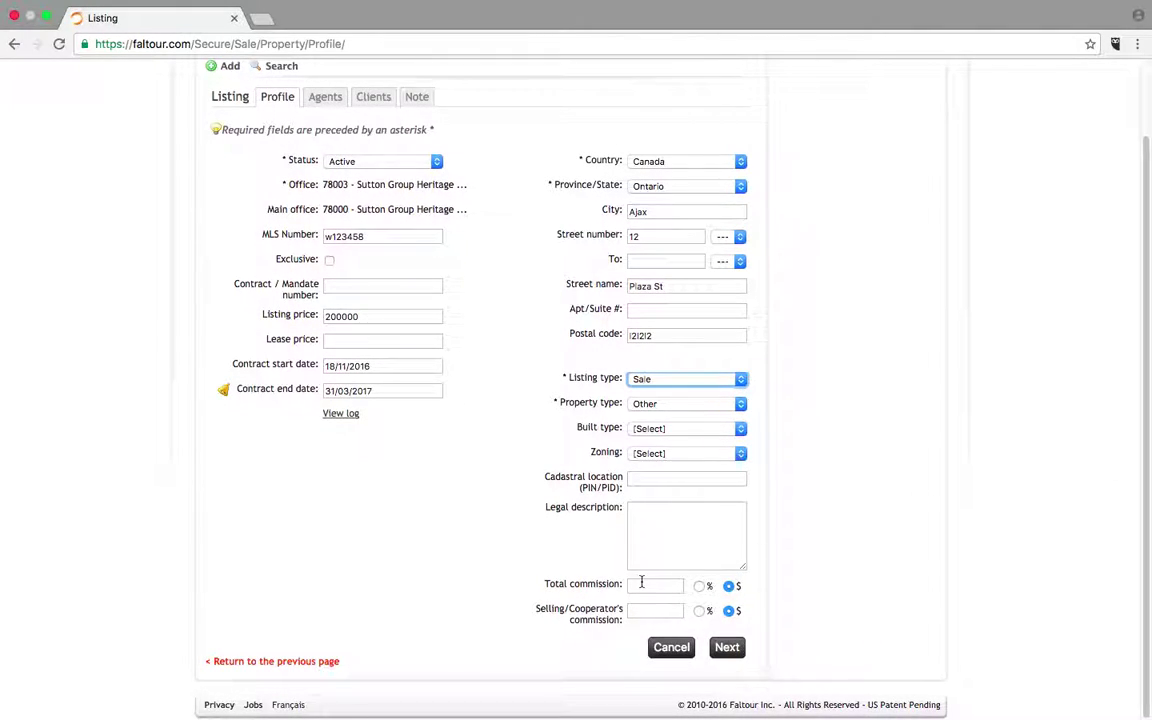
# - Set total commission to 5 % and selling/cooperator commission to 2.5 %, then continue
pyautogui.click(642, 584)
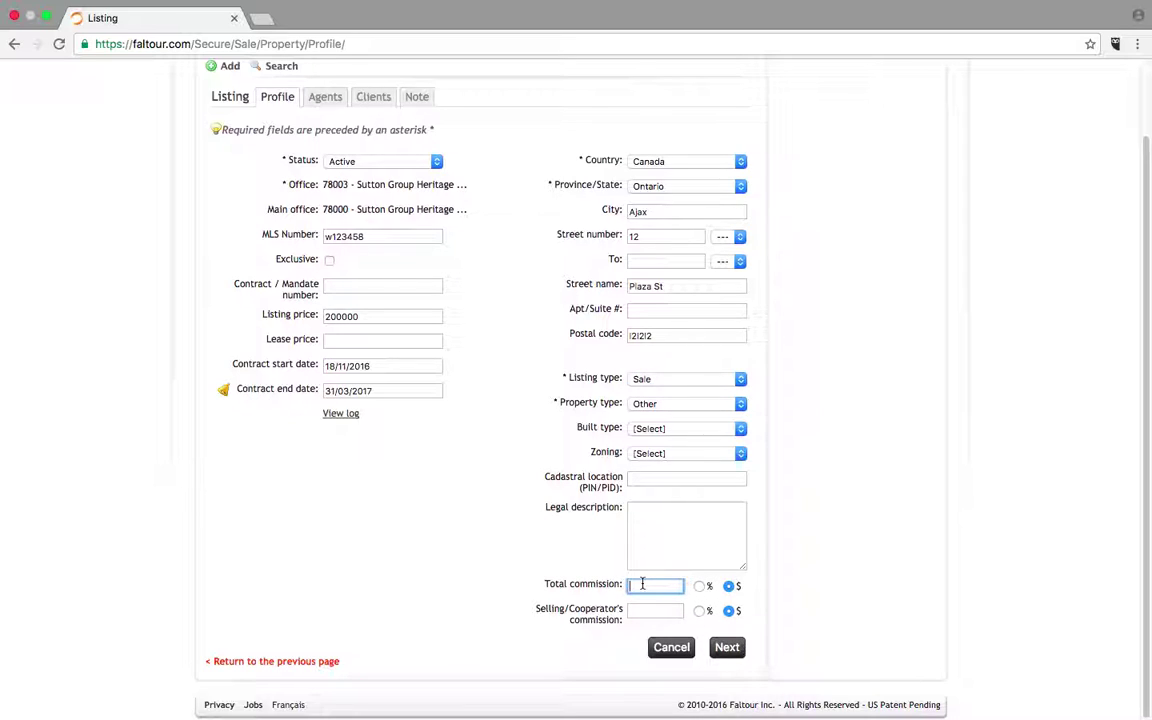
pyautogui.write('5')
pyautogui.click(698, 587)
pyautogui.click(659, 611)
pyautogui.write('2')
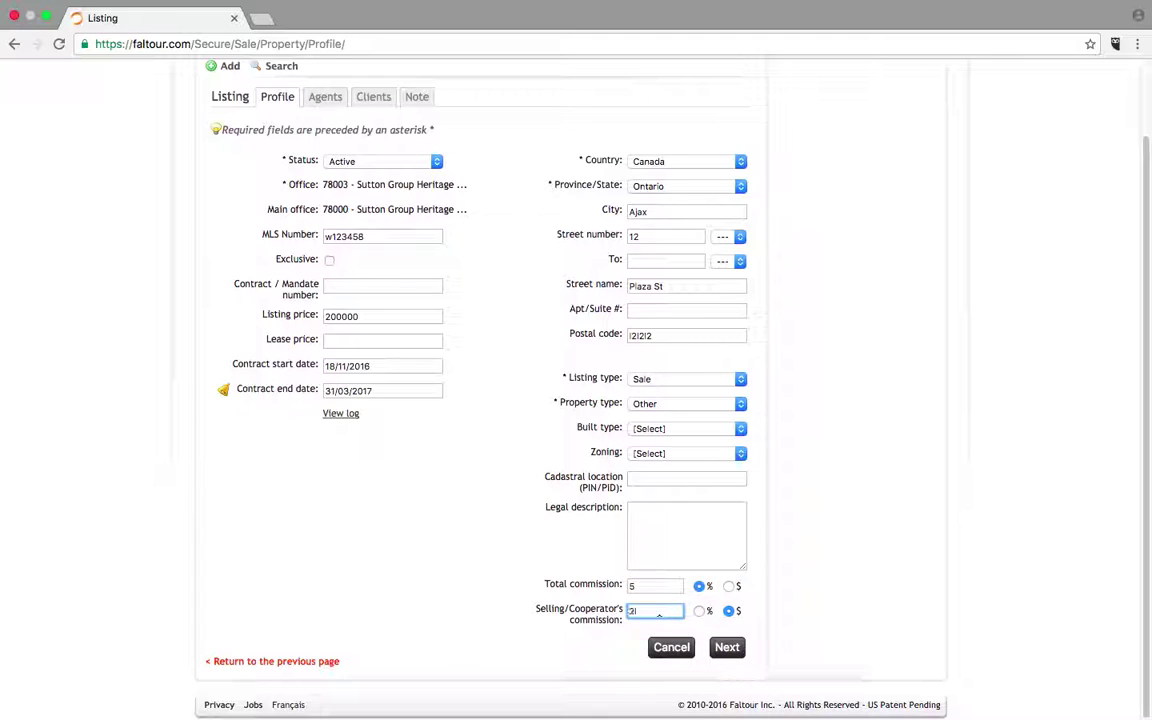
pyautogui.write('.5')
pyautogui.click(701, 611)
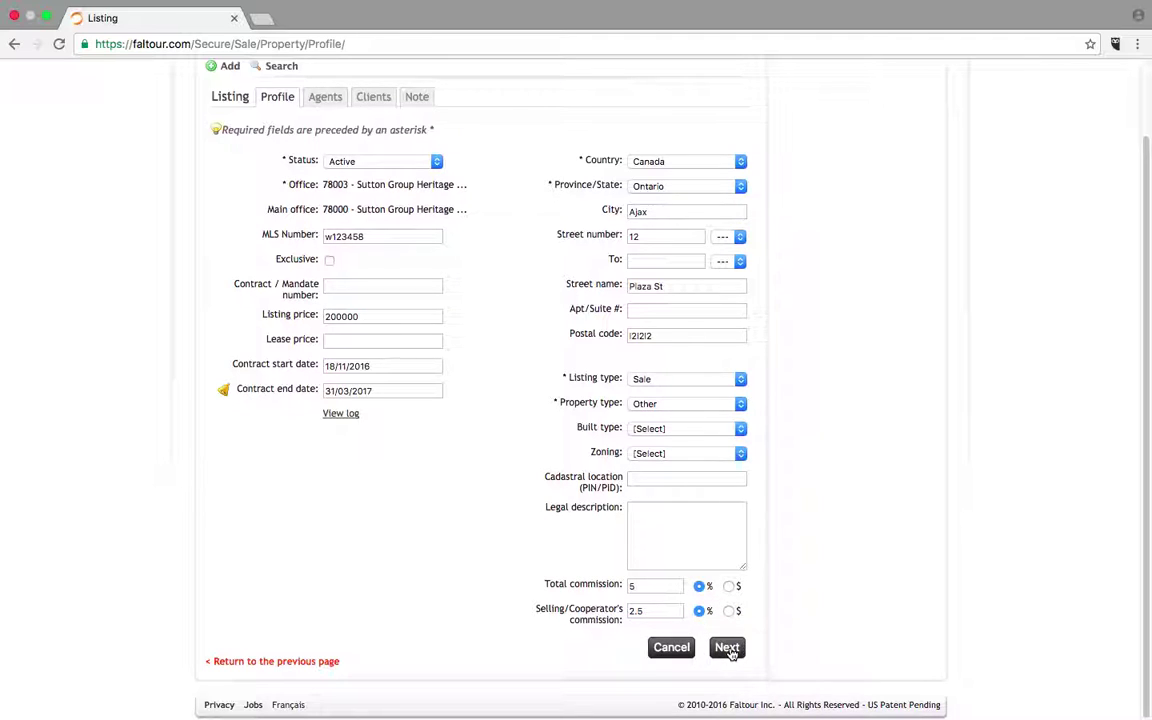
pyautogui.click(718, 647)
# - Look up an existing agent by name, add them to the listing and continue
pyautogui.click(727, 648)
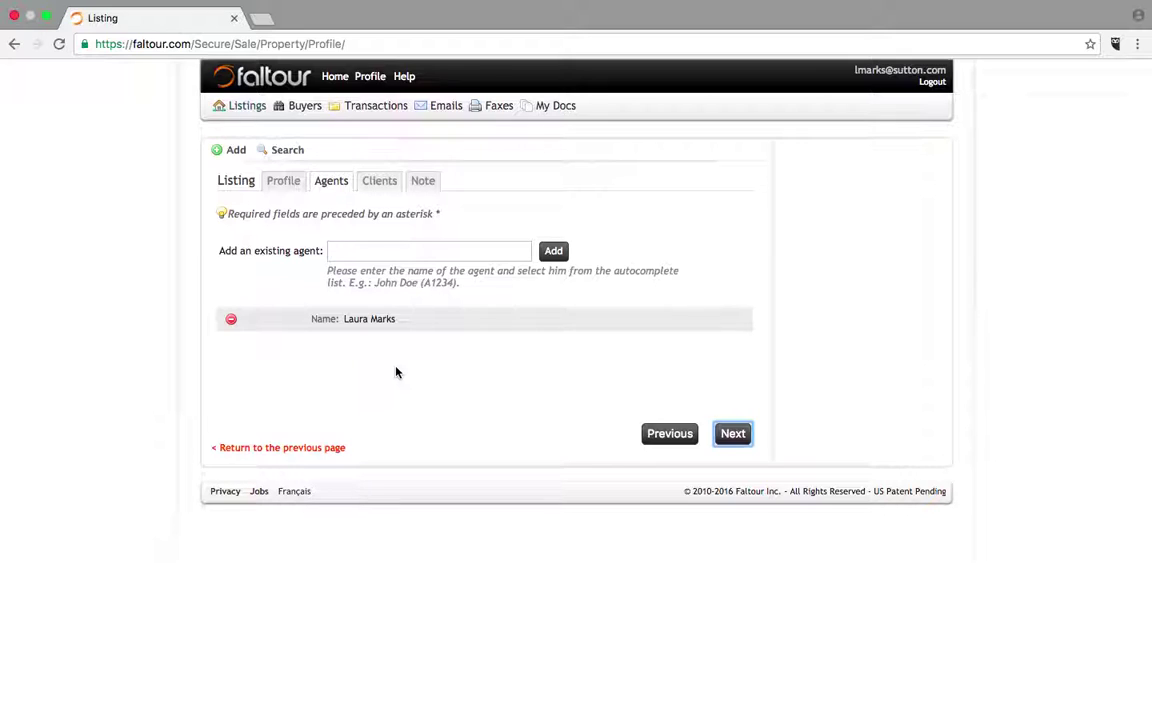
pyautogui.click(358, 252)
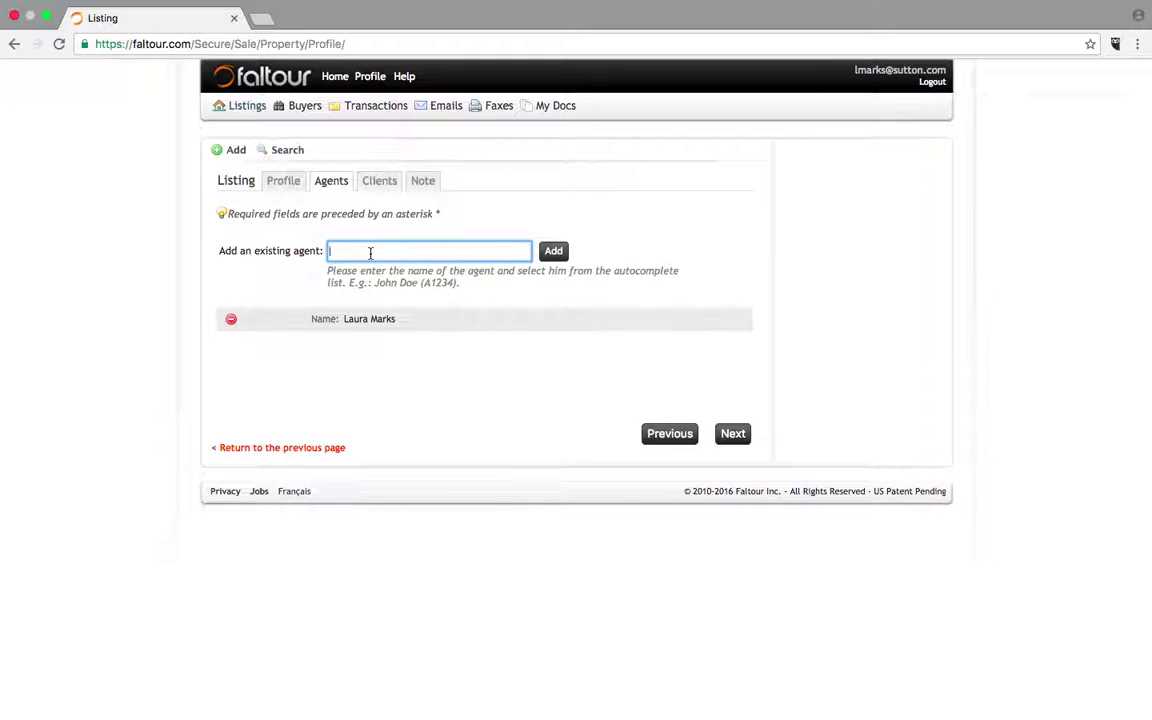
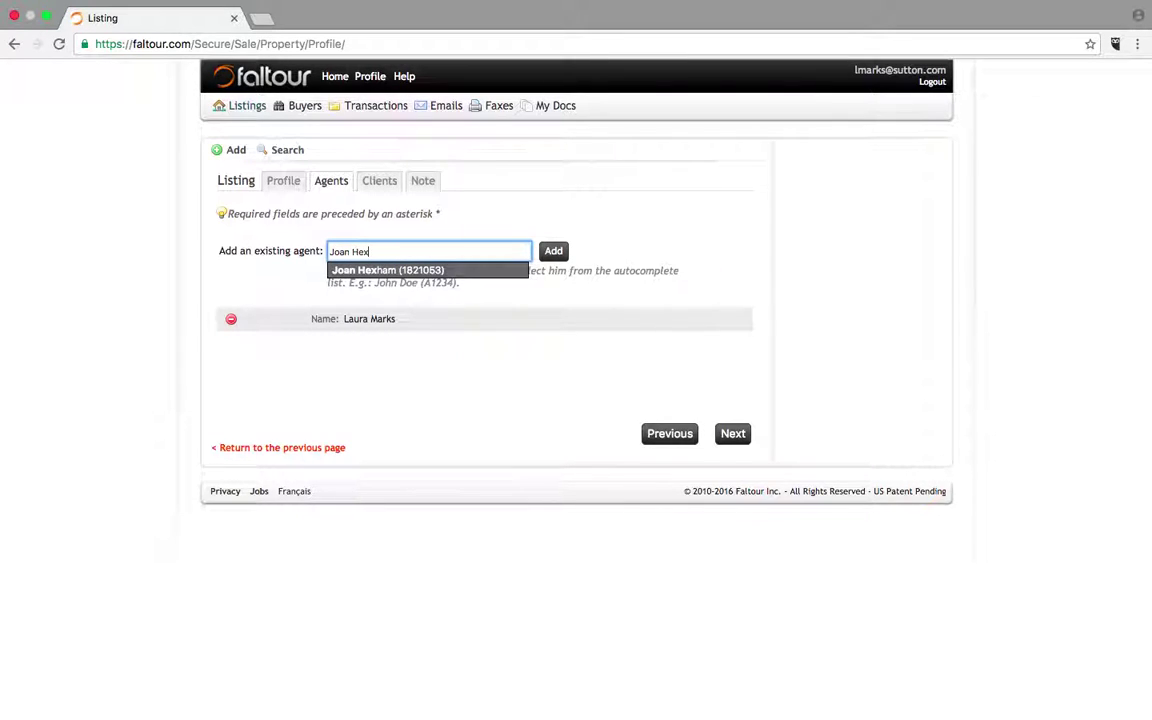
pyautogui.click(350, 270)
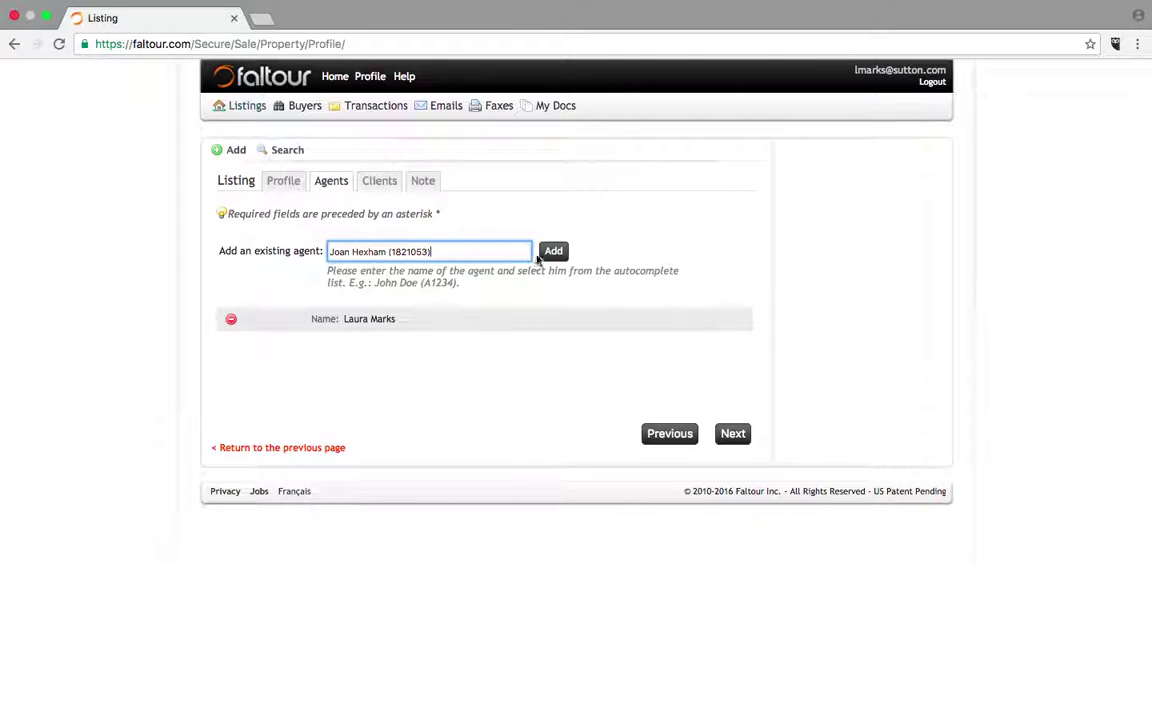
pyautogui.click(555, 251)
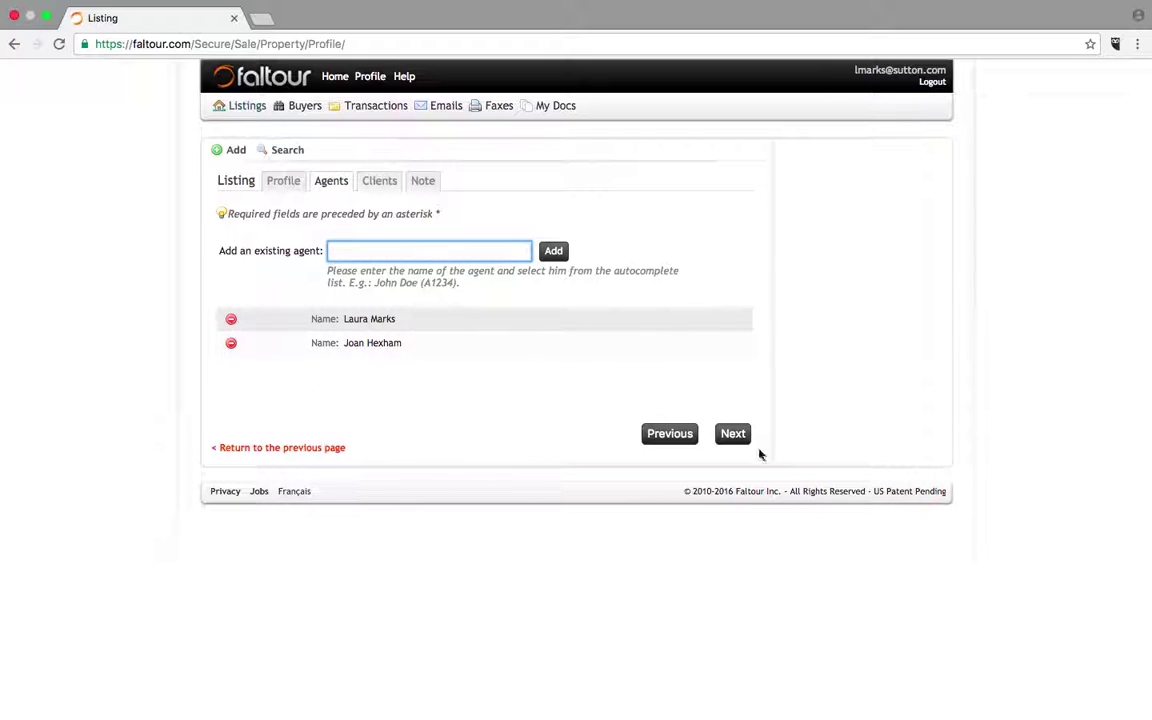
pyautogui.click(734, 434)
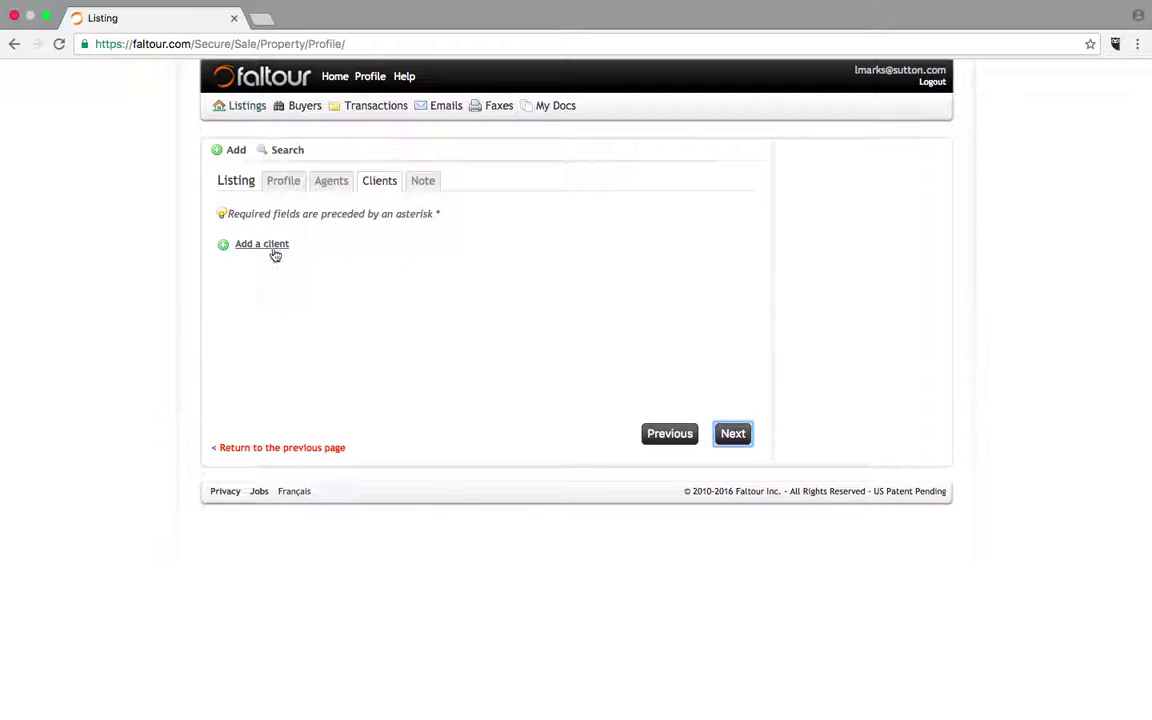
# - Add a new client with their first name, last name and hyphenated phone number
pyautogui.click(270, 246)
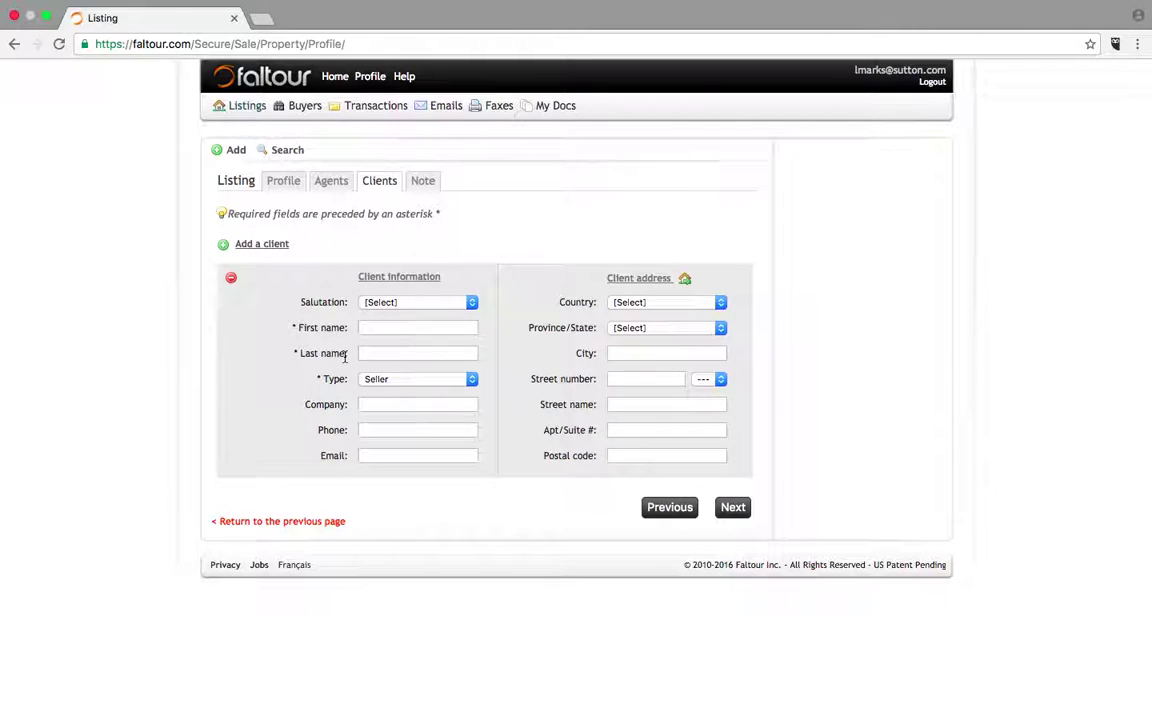
pyautogui.click(374, 327)
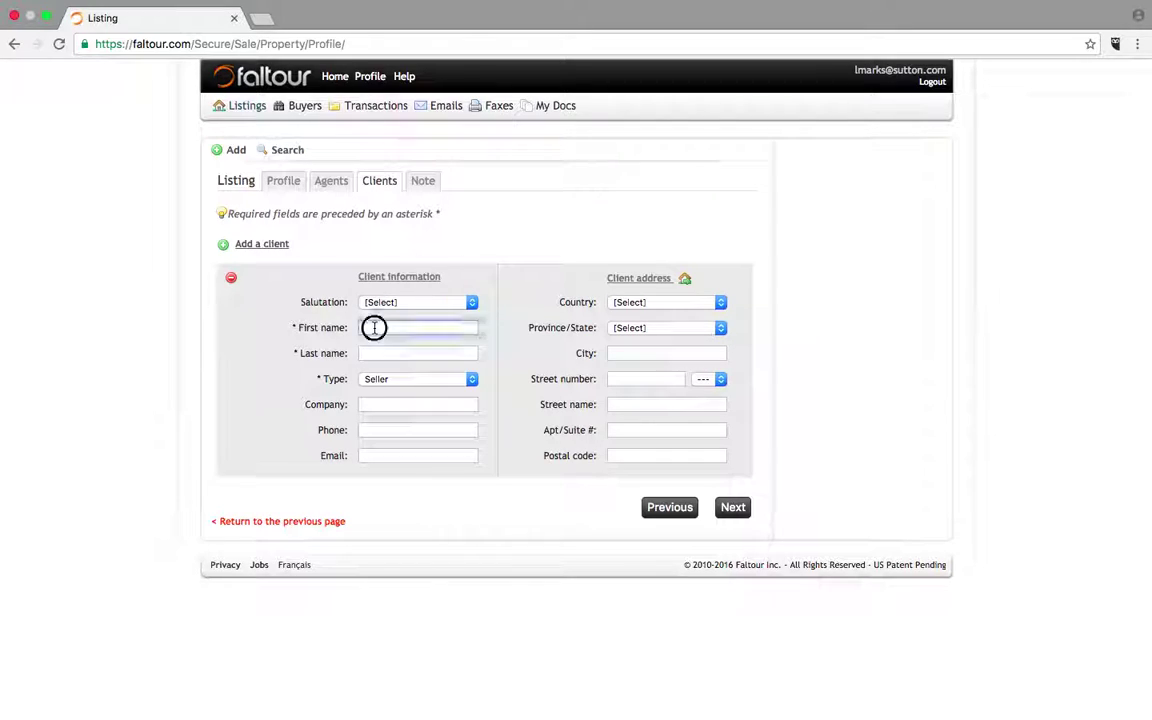
pyautogui.press('Tab')
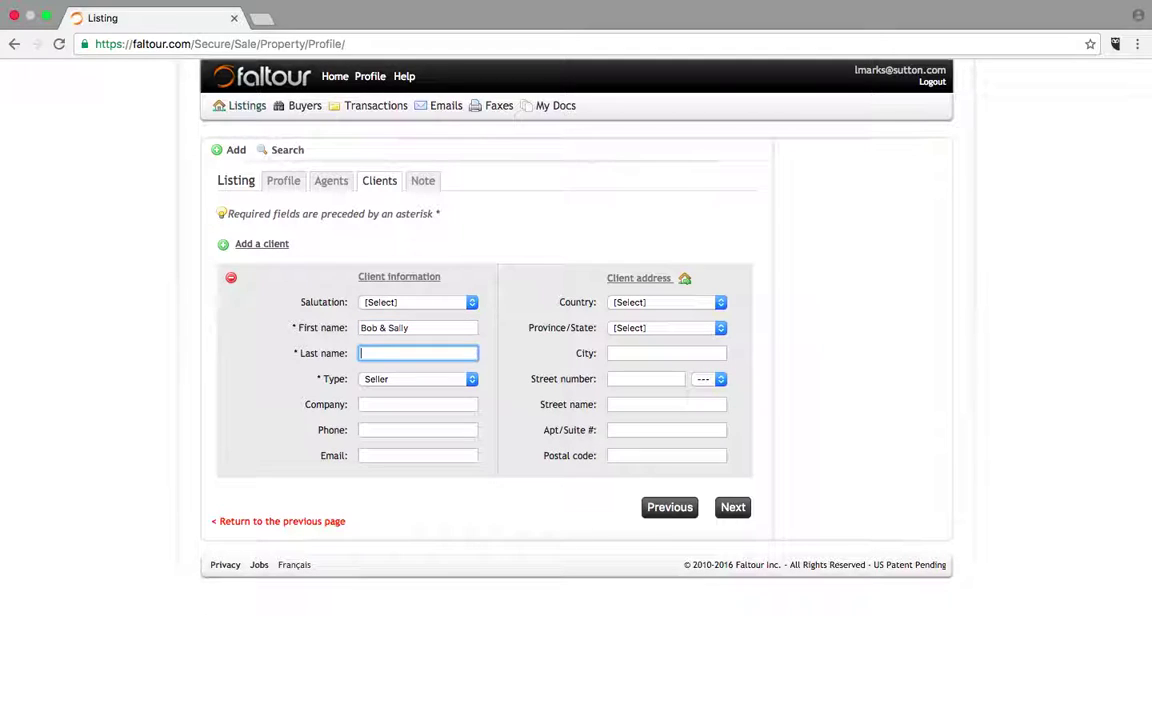
pyautogui.click(373, 431)
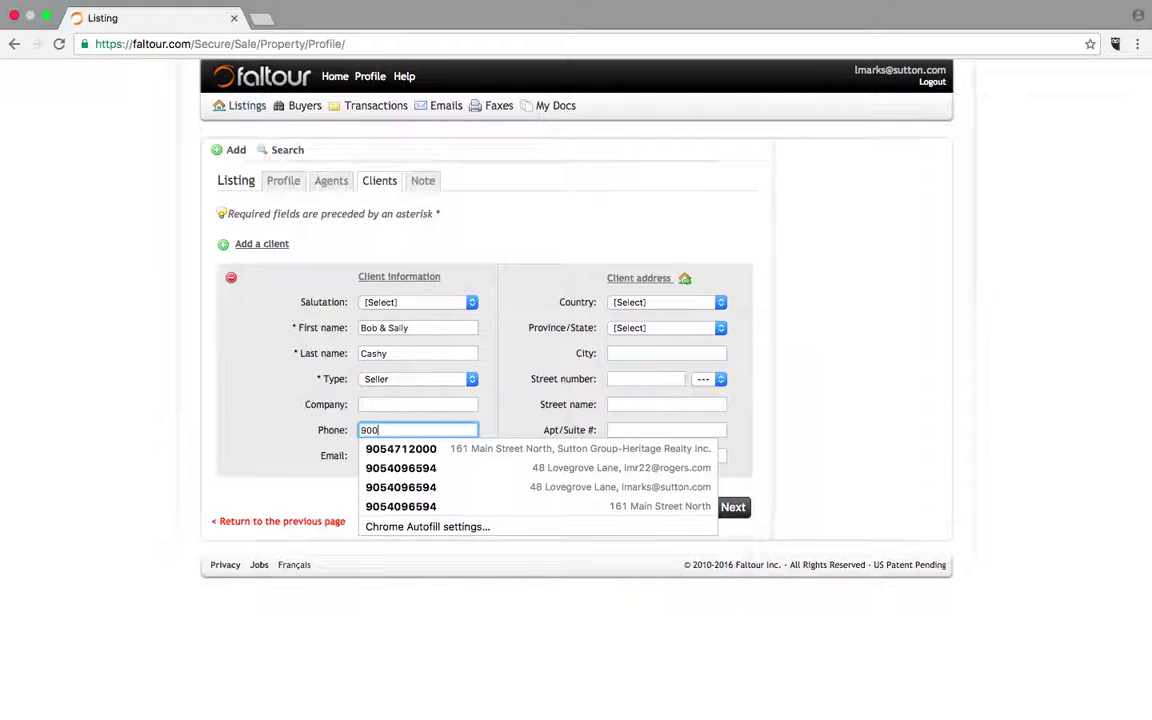
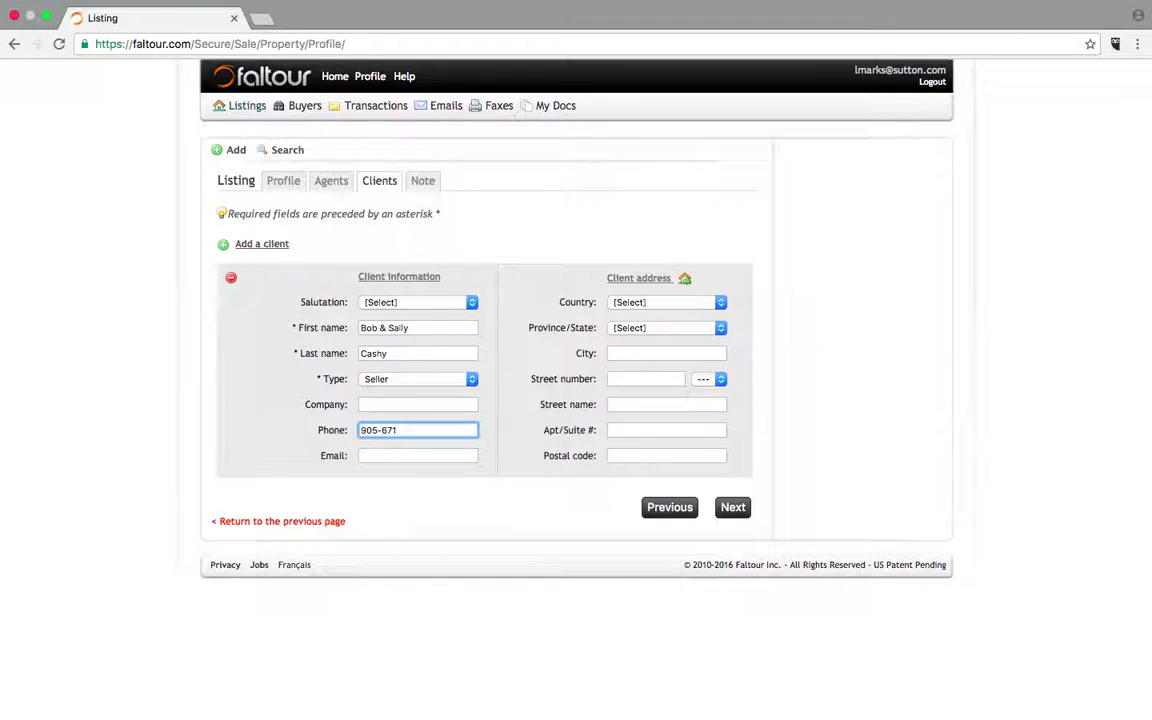
pyautogui.click(397, 431)
pyautogui.write('-')
# - Enter the client's e-mail address and copy the listing address as theirs
pyautogui.click(415, 457)
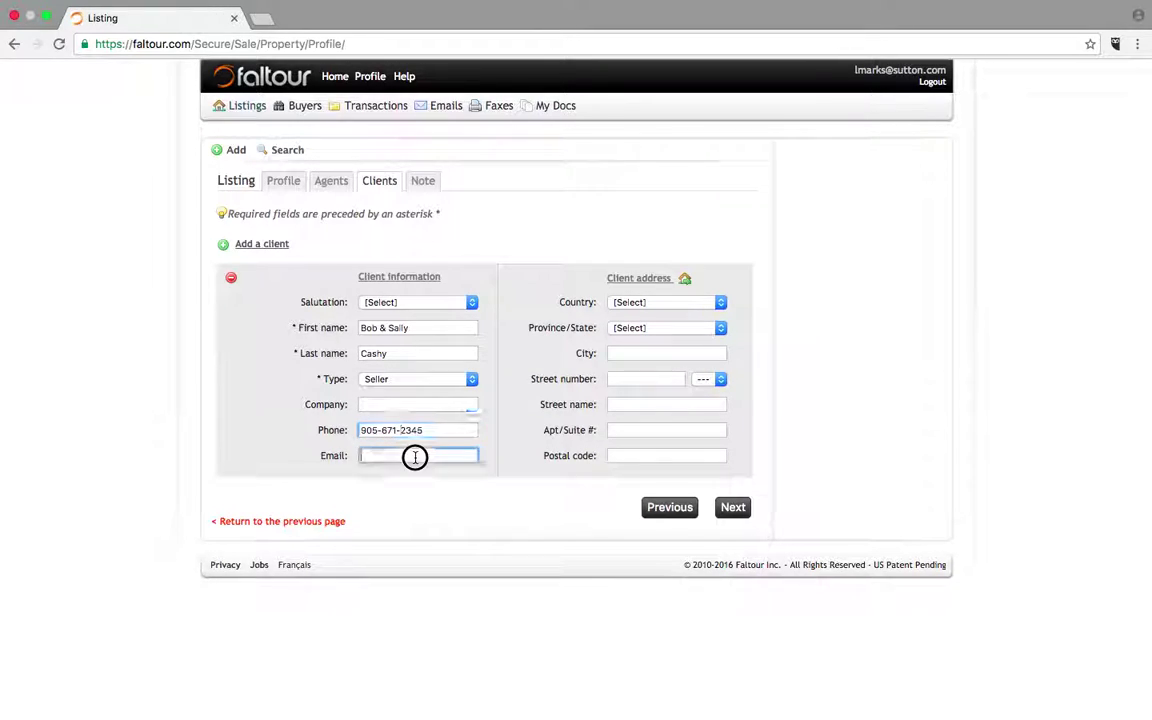
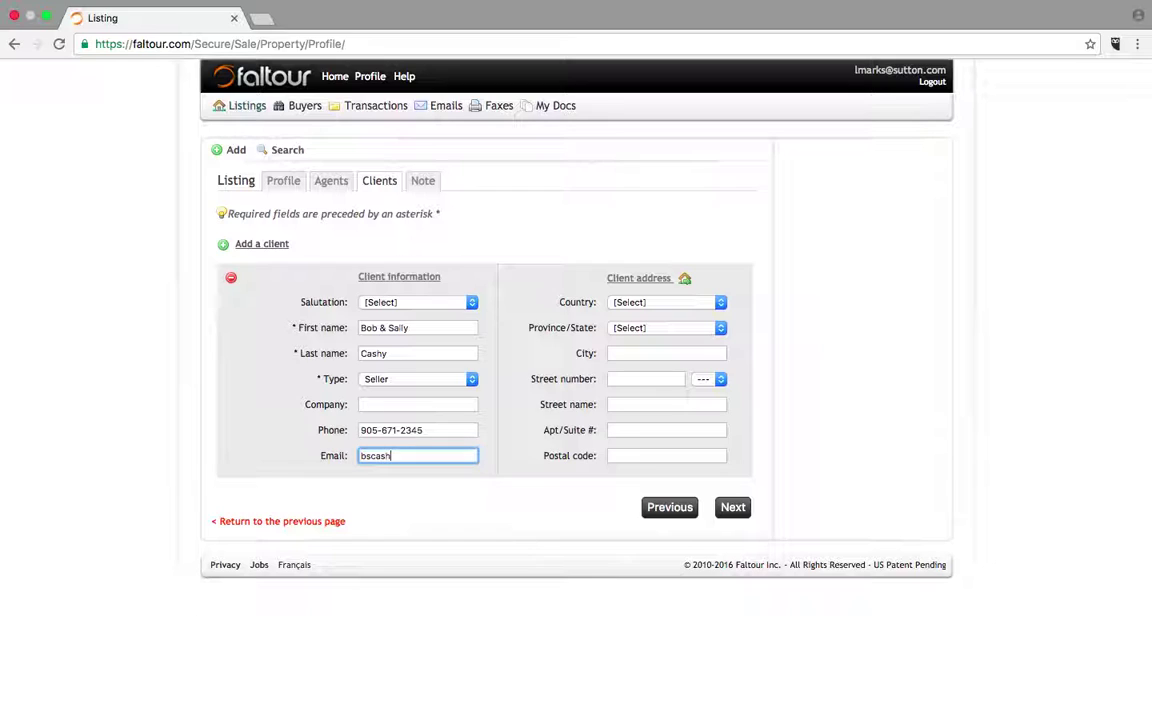
pyautogui.click(685, 280)
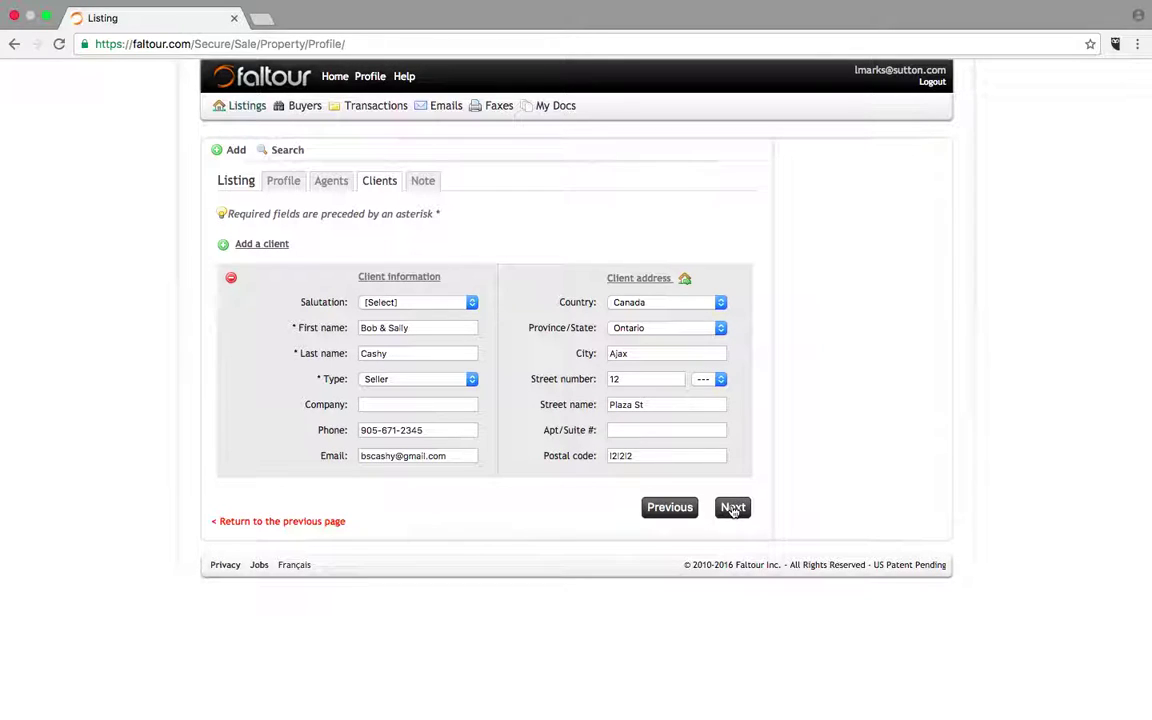
pyautogui.click(733, 508)
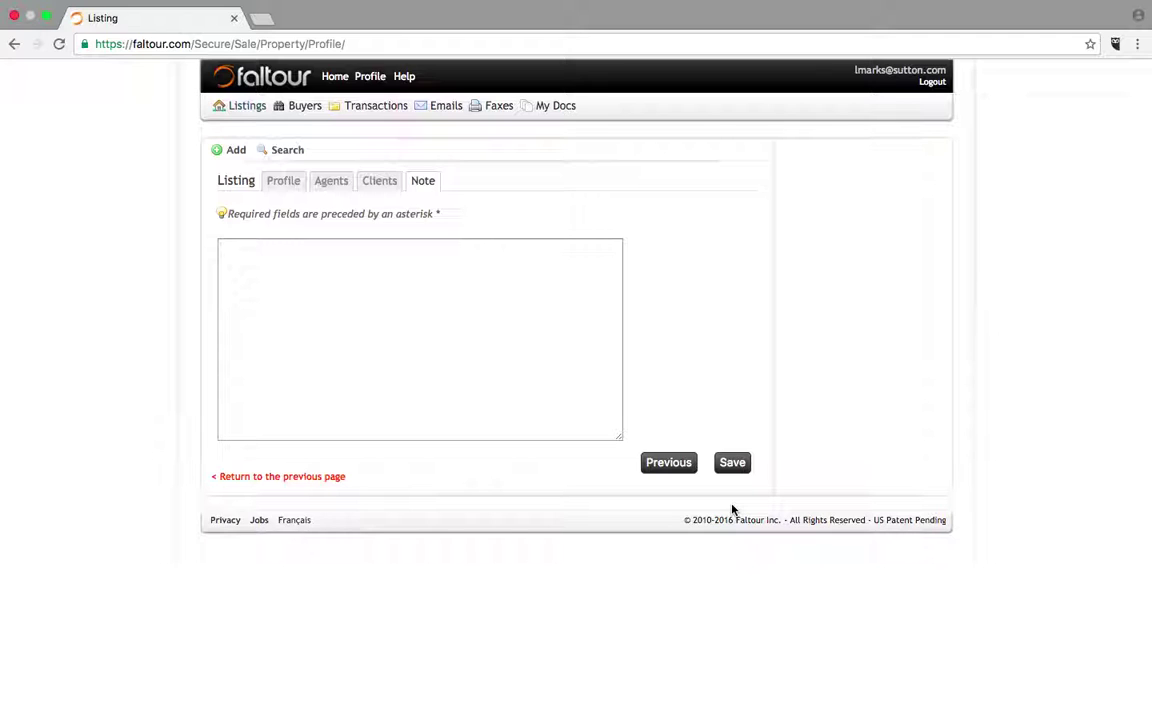
# - Add the note 'price reduction presigned tor Dec 13', save the listing and view its documents
pyautogui.click(313, 269)
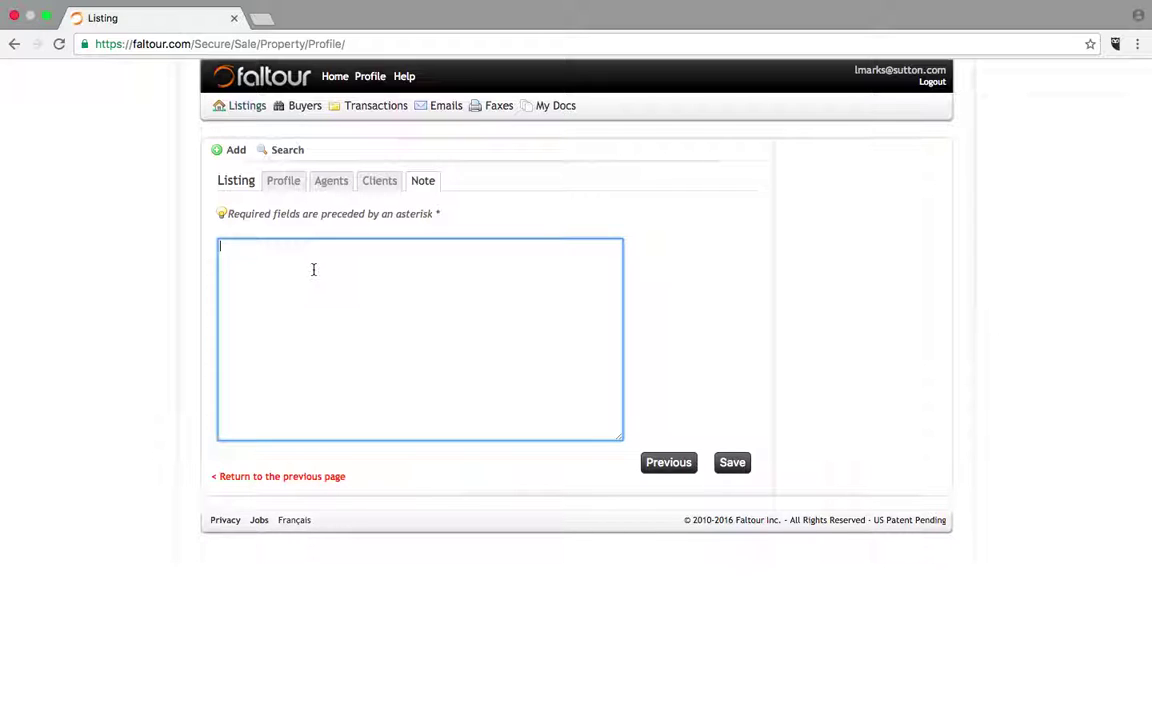
pyautogui.write('price reduction presigned tor Dec 13')
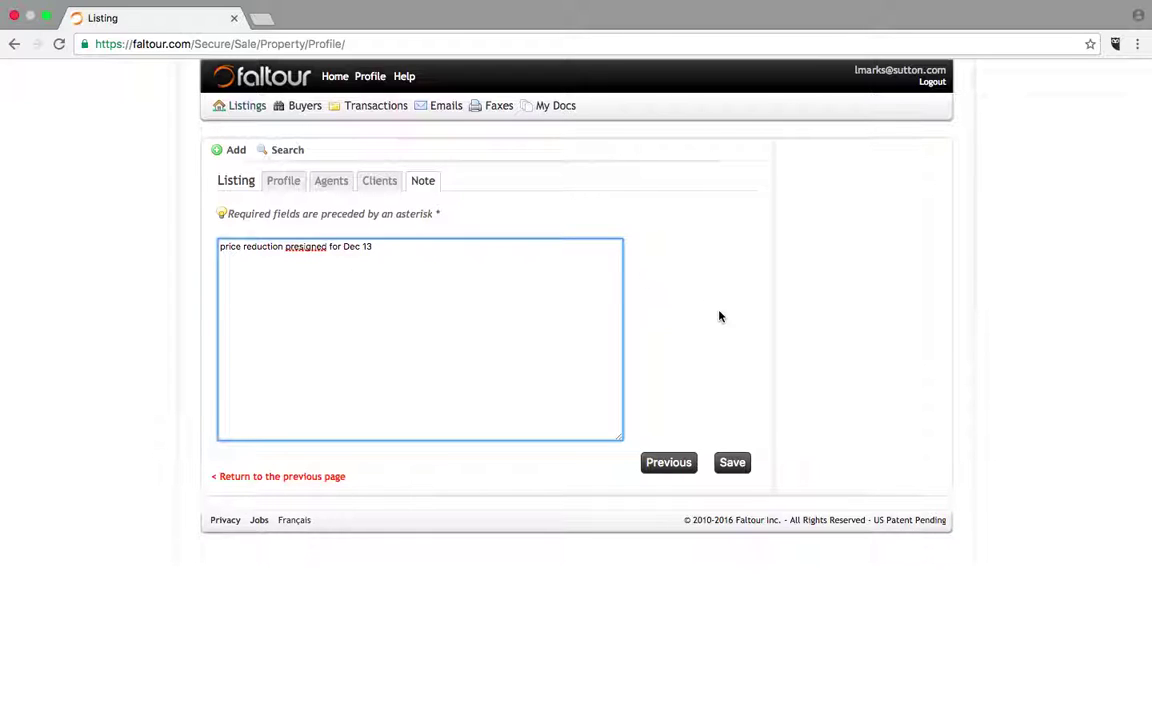
pyautogui.click(733, 463)
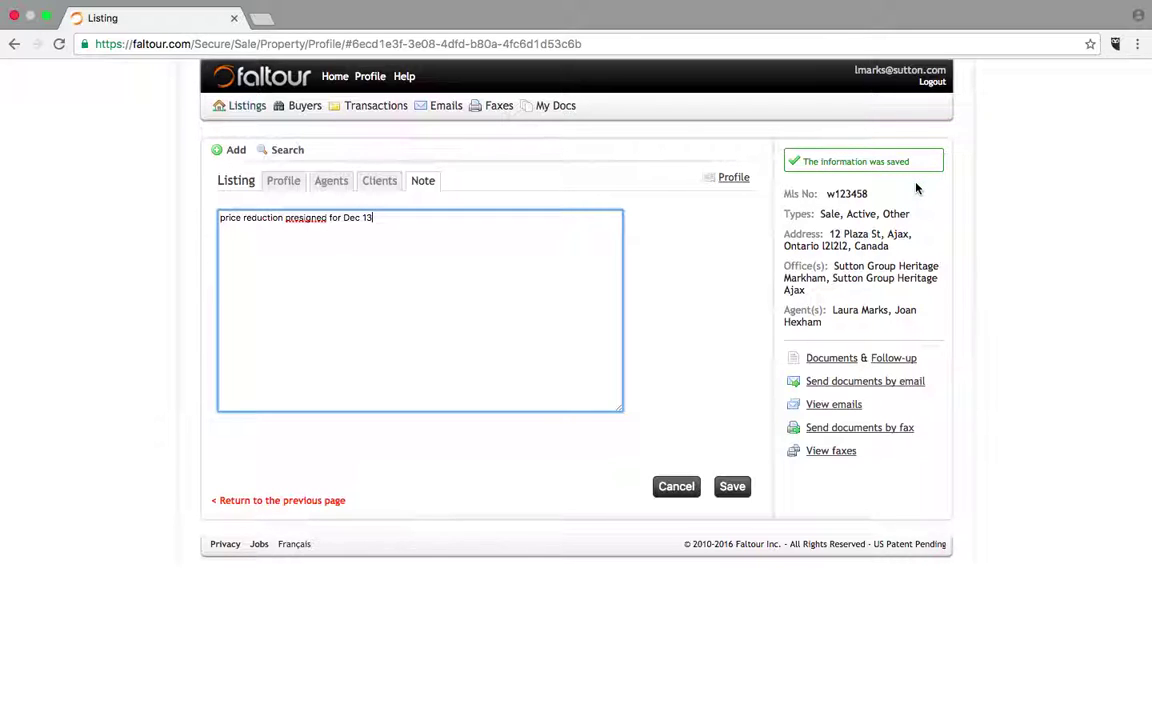
pyautogui.click(828, 360)
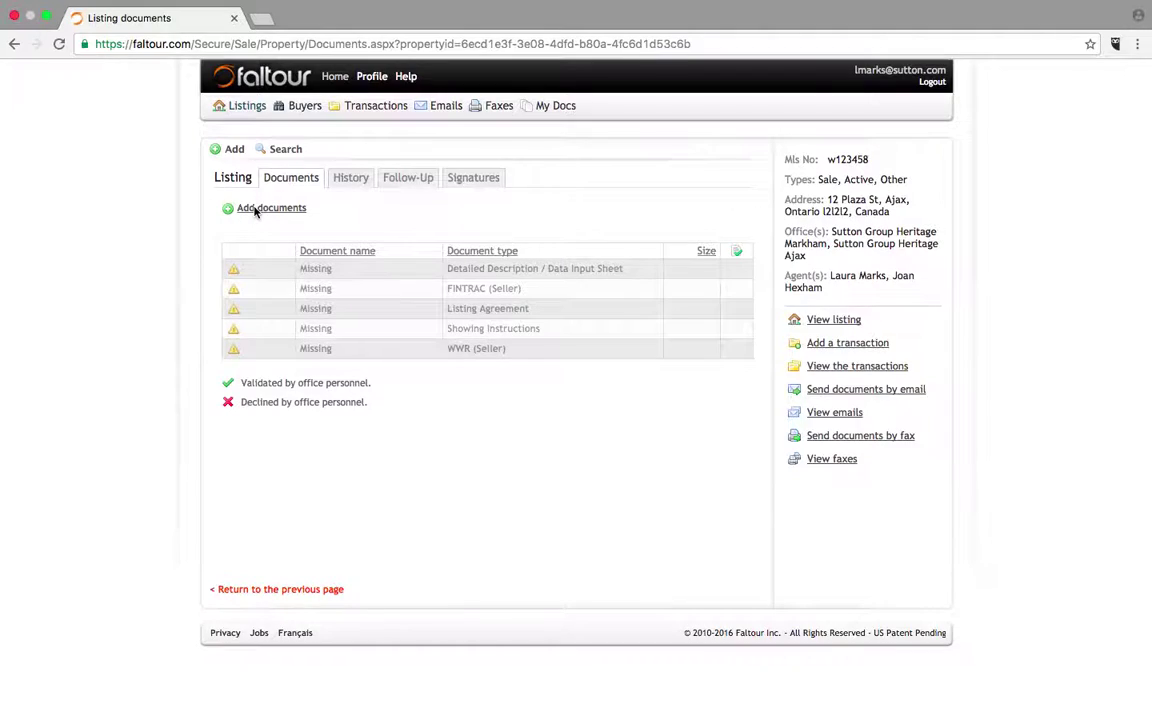
# - Open the listing's Add documents form and start browsing for files to upload
pyautogui.click(256, 210)
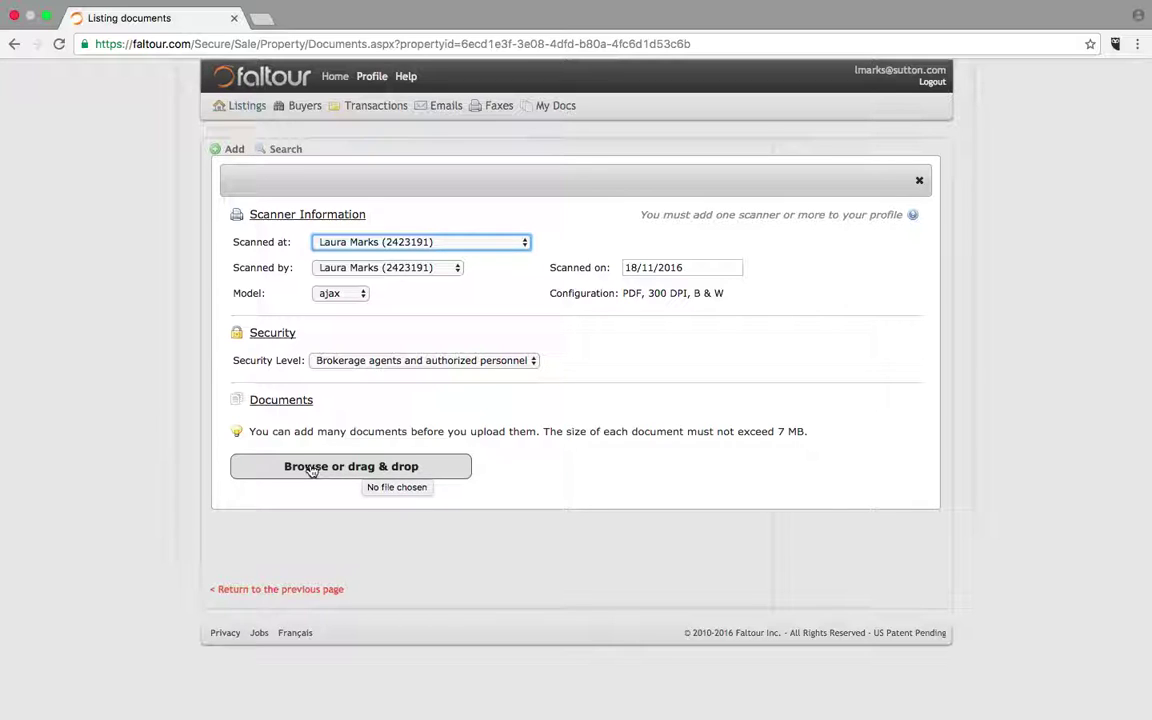
pyautogui.click(367, 466)
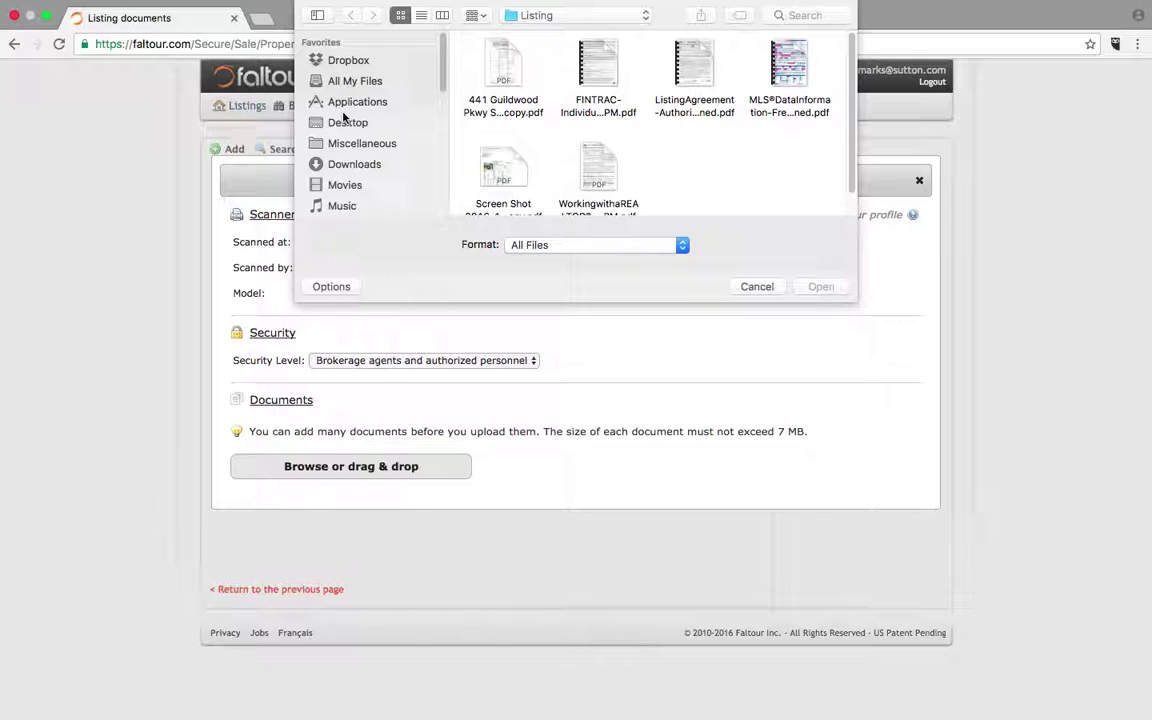
# - In the file picker, navigate to Desktop > Documents > Listing
pyautogui.click(345, 124)
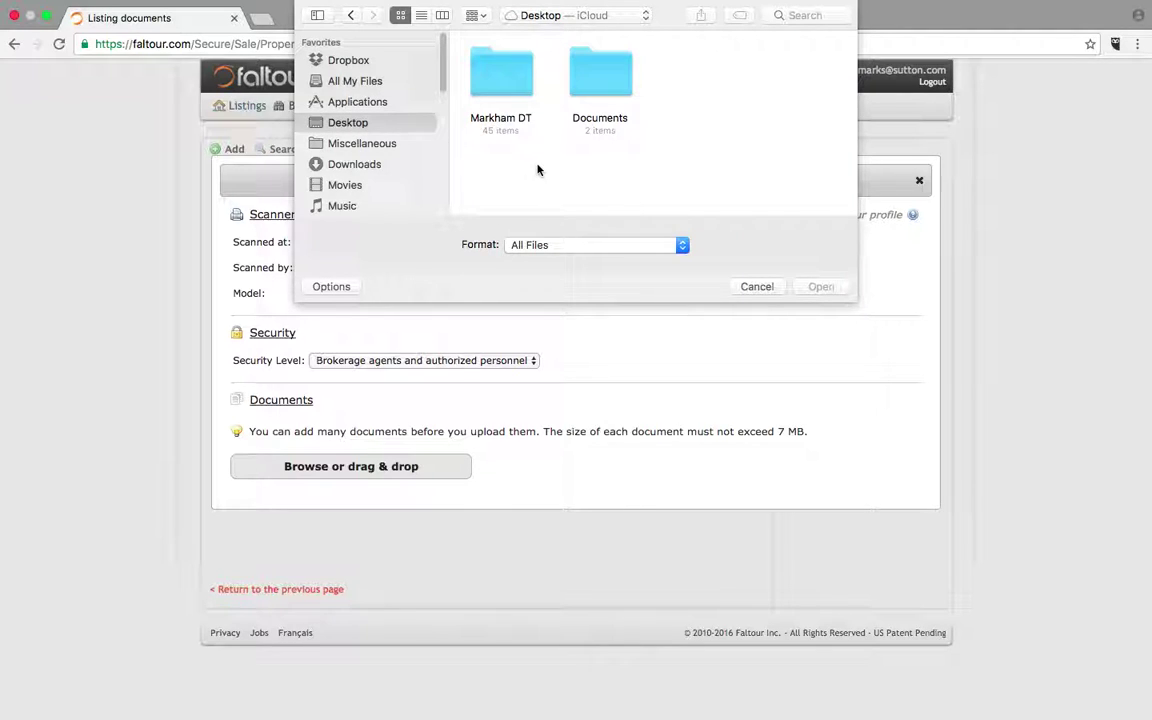
pyautogui.click(601, 73)
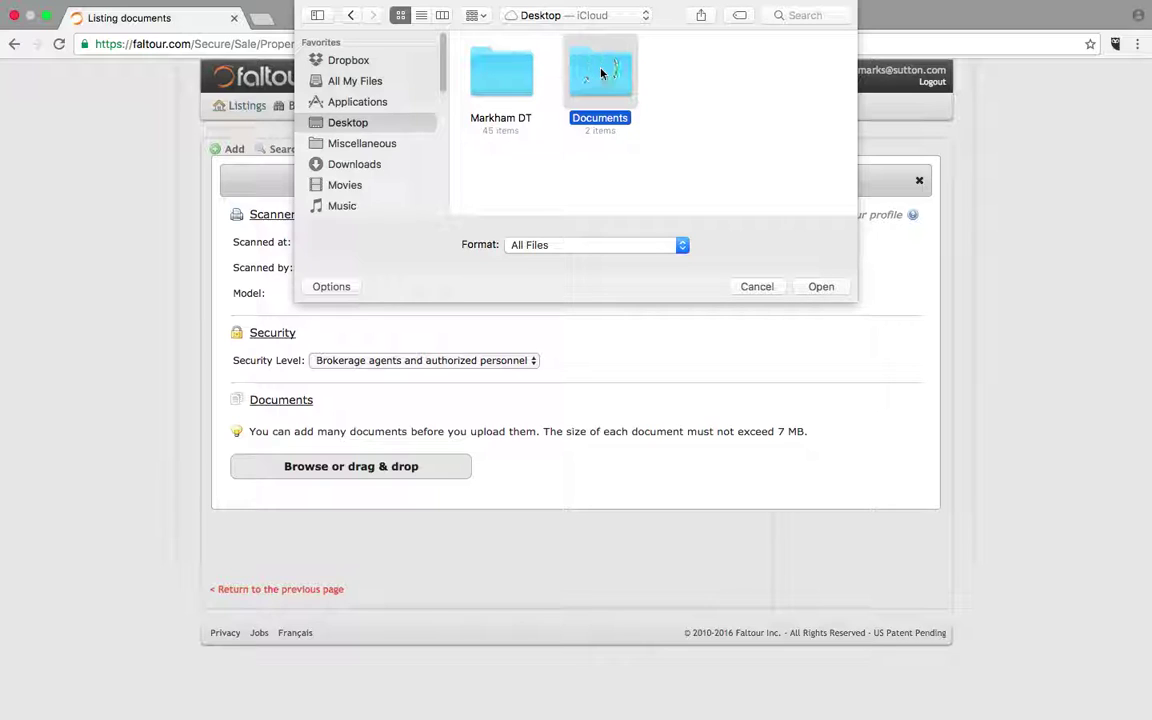
pyautogui.doubleClick(601, 73)
pyautogui.click(492, 70)
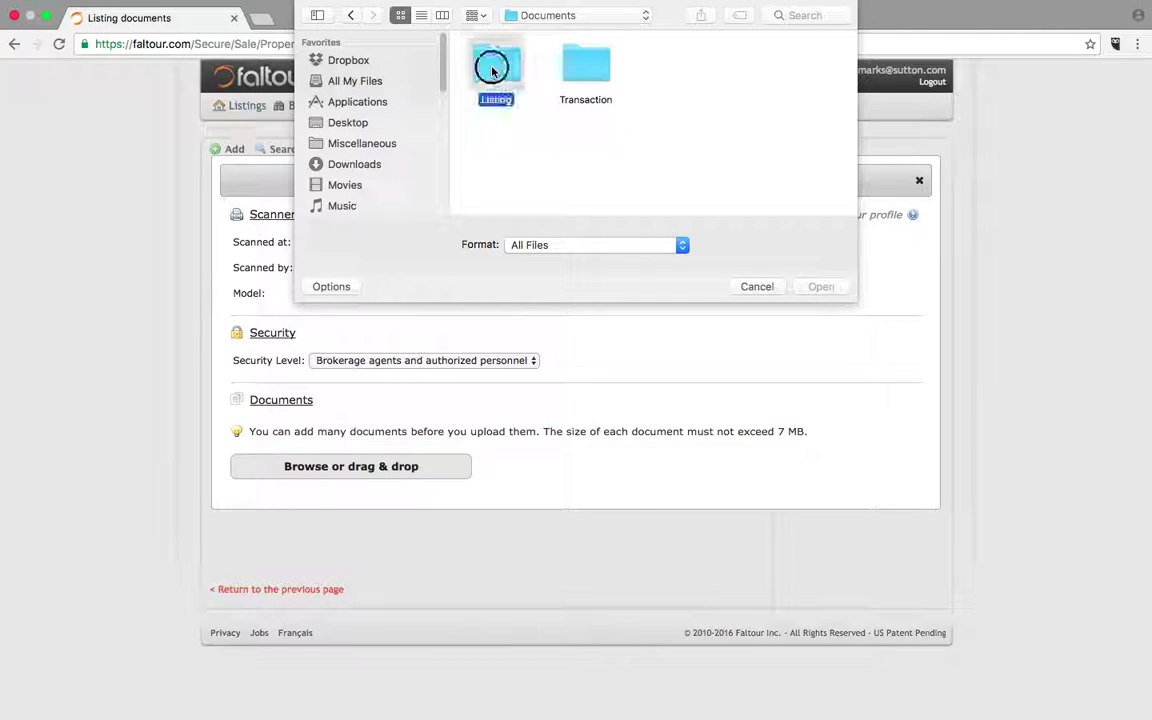
pyautogui.doubleClick(492, 70)
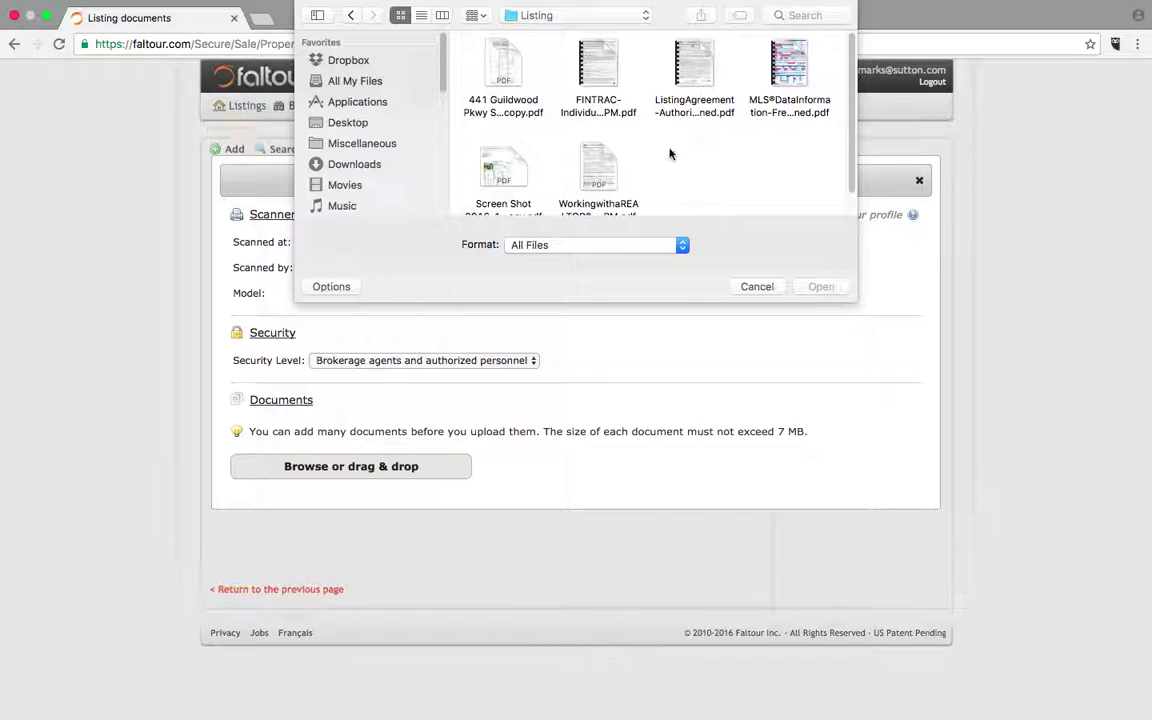
# - Select the survey, FINTRAC, ListingAgreement, MLS data and Screen Shot PDFs and attach them
pyautogui.click(500, 70)
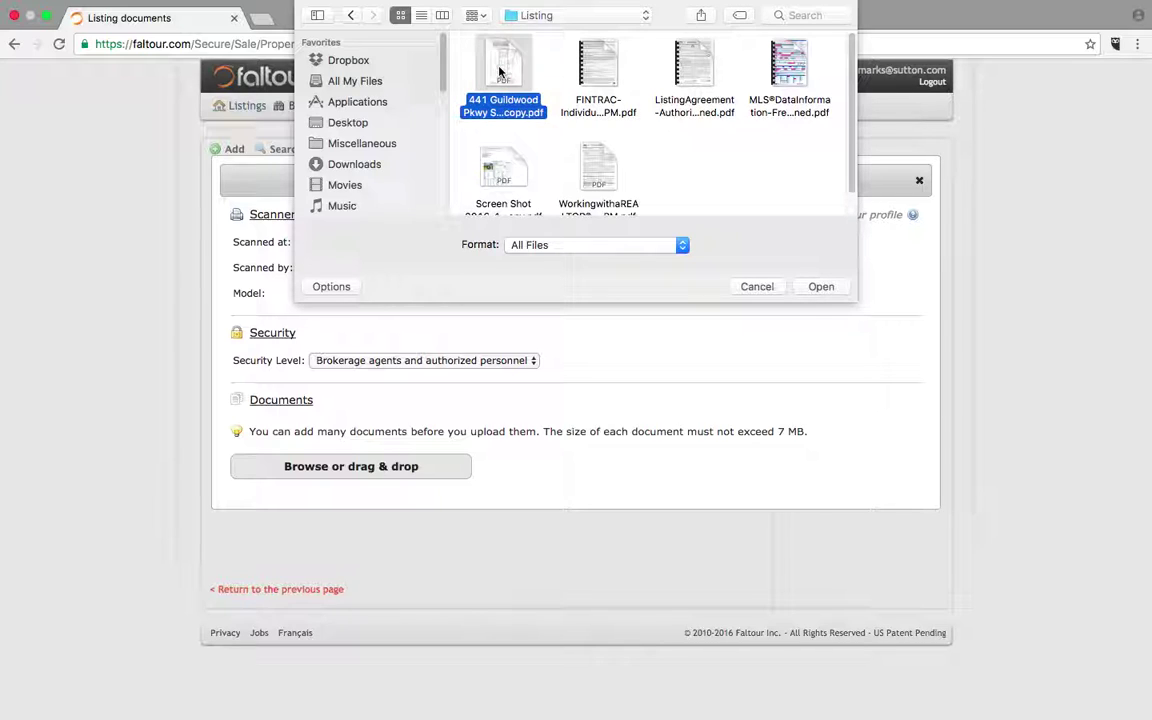
pyautogui.keyDown('super'); pyautogui.click(598, 66); pyautogui.keyUp('super')
pyautogui.keyDown('super'); pyautogui.click(692, 70); pyautogui.keyUp('super')
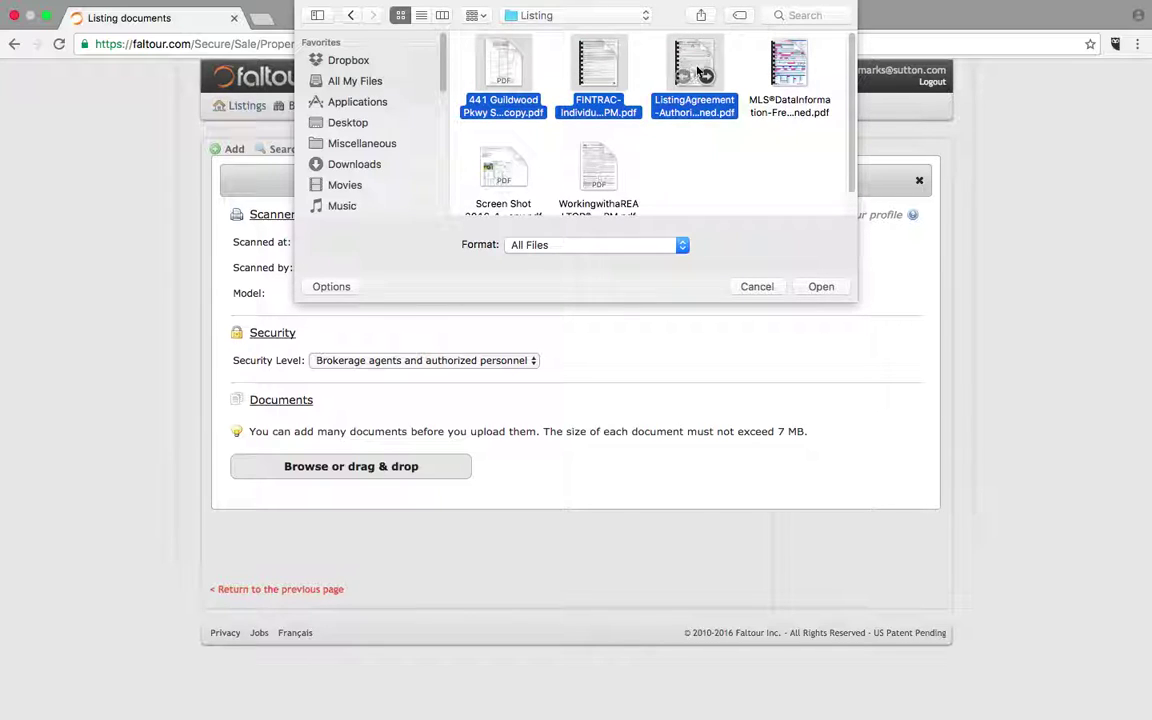
pyautogui.keyDown('super'); pyautogui.click(790, 65); pyautogui.keyUp('super')
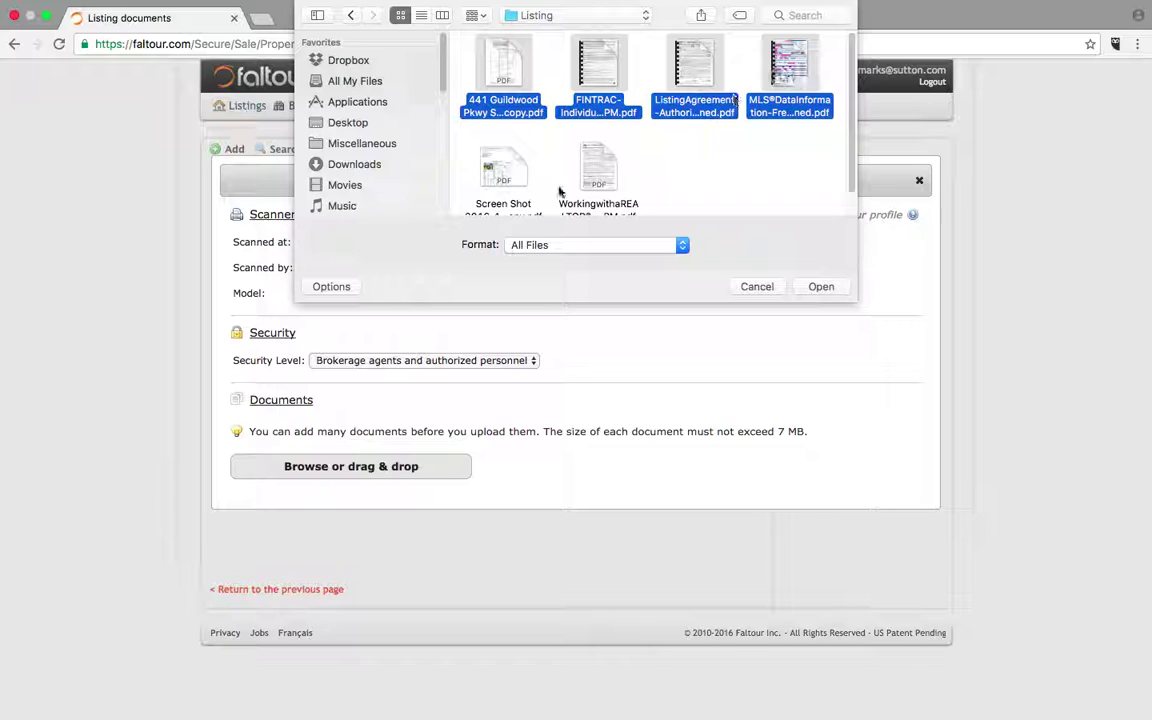
pyautogui.keyDown('super'); pyautogui.click(463, 152); pyautogui.keyUp('super')
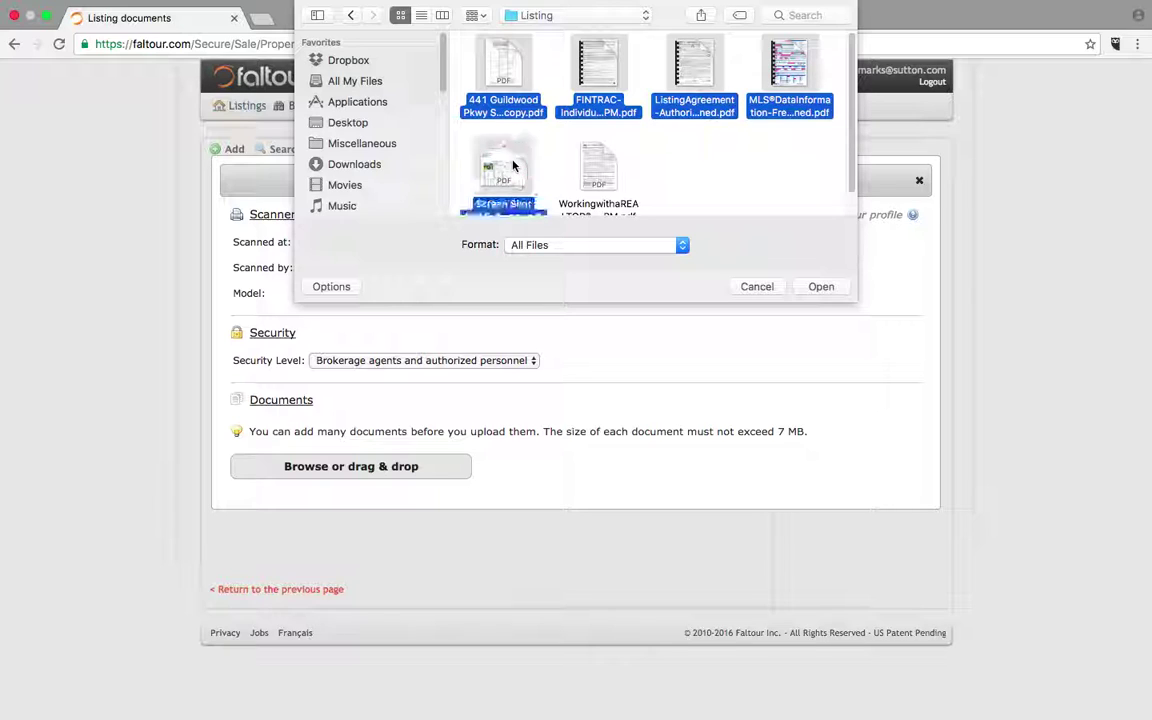
pyautogui.click(822, 287)
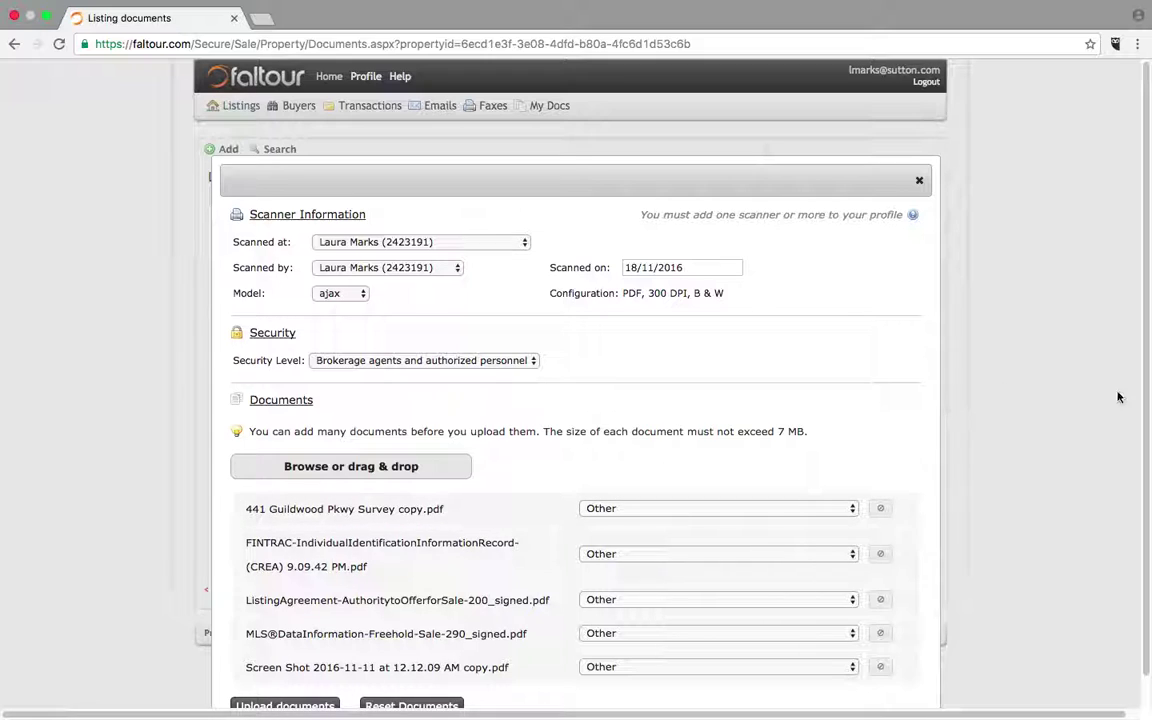
# - Type the first three files as Survey Plan, FINTRAC (Seller) and Listing Agreement
pyautogui.moveTo(1144, 373); pyautogui.dragTo(1144, 419)
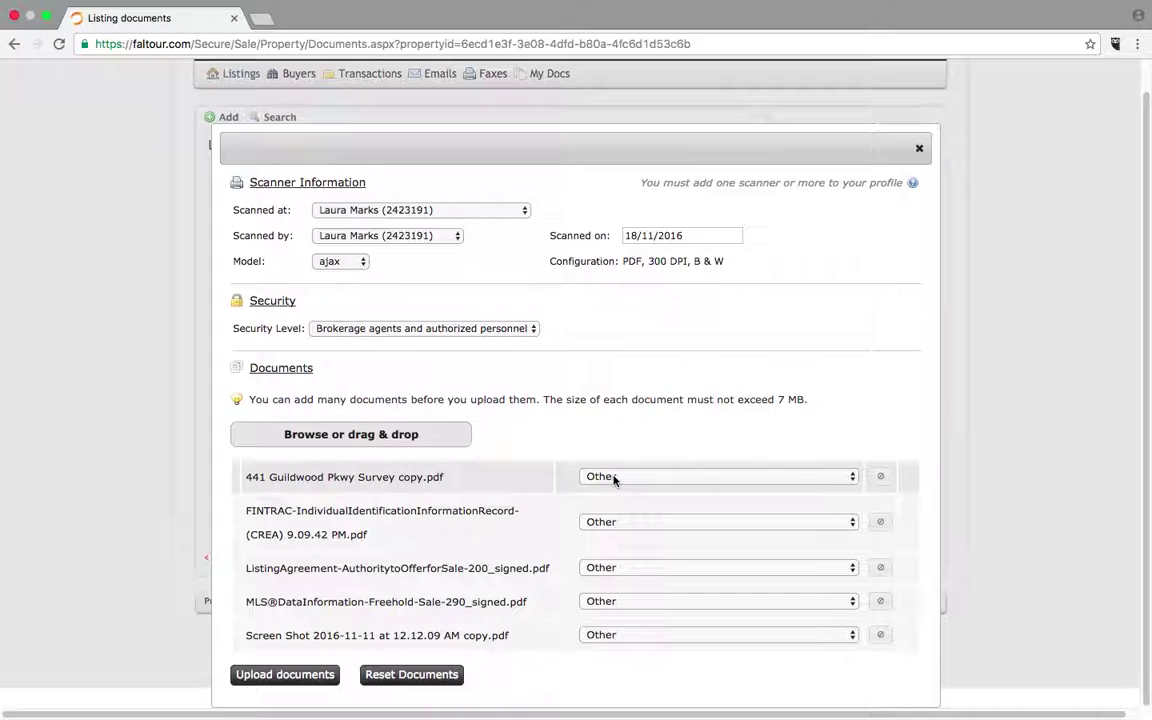
pyautogui.click(614, 480)
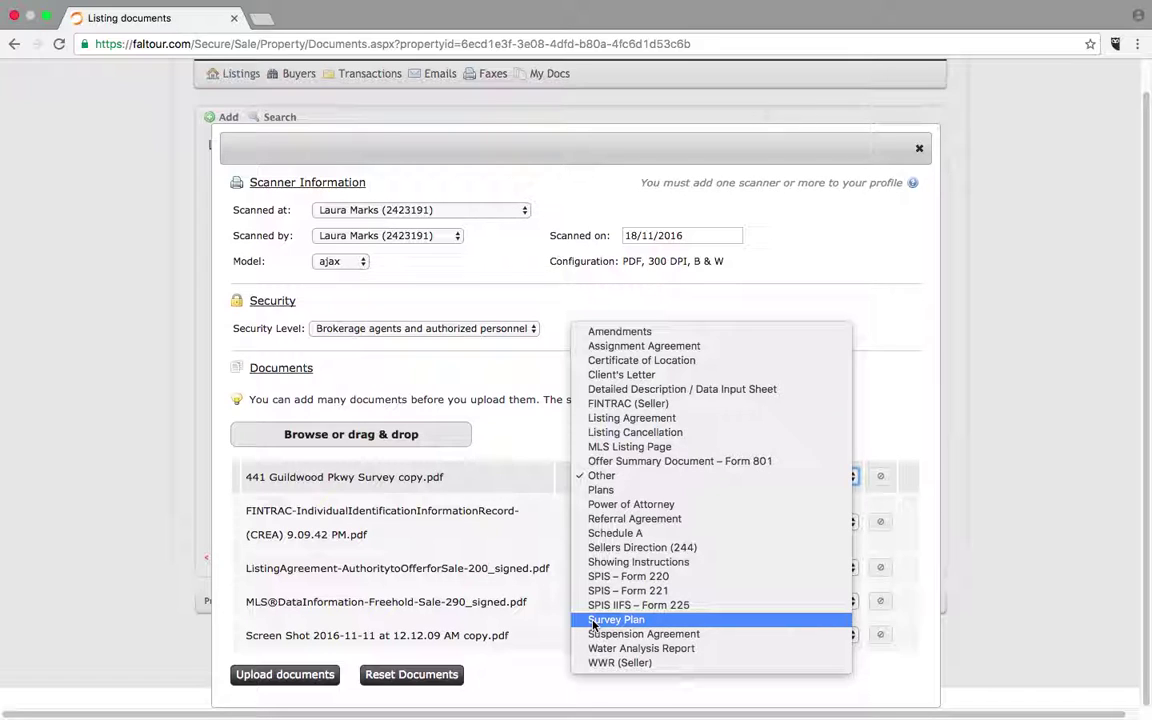
pyautogui.click(596, 621)
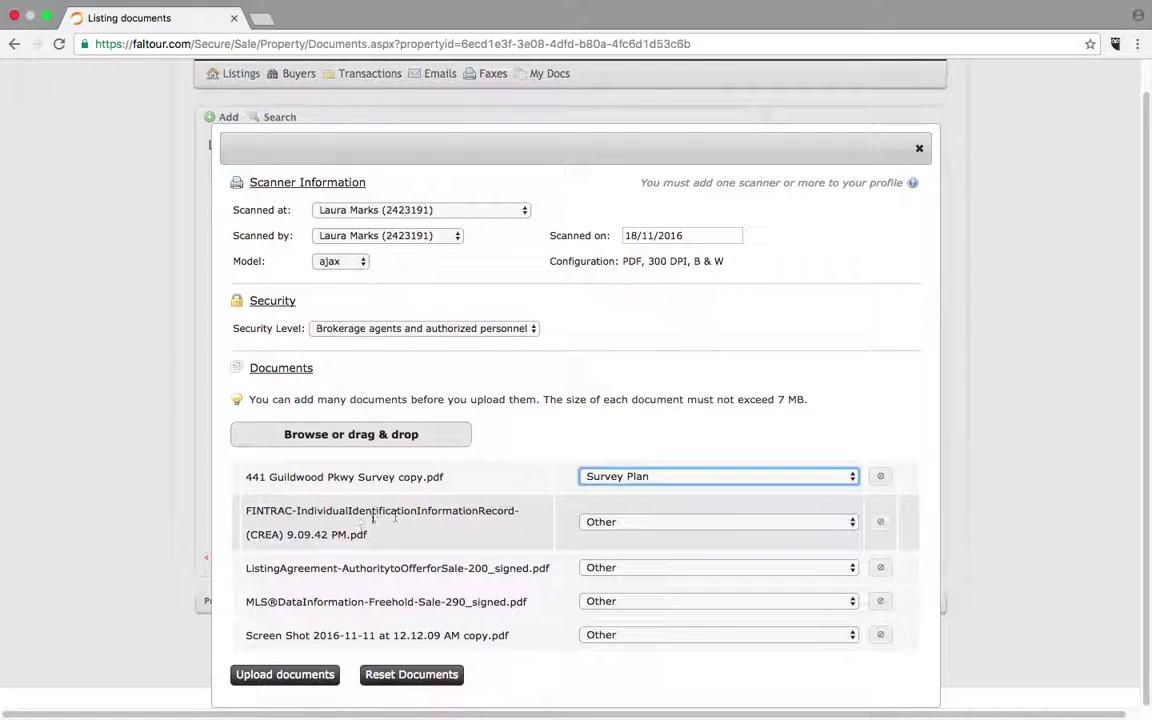
pyautogui.click(611, 526)
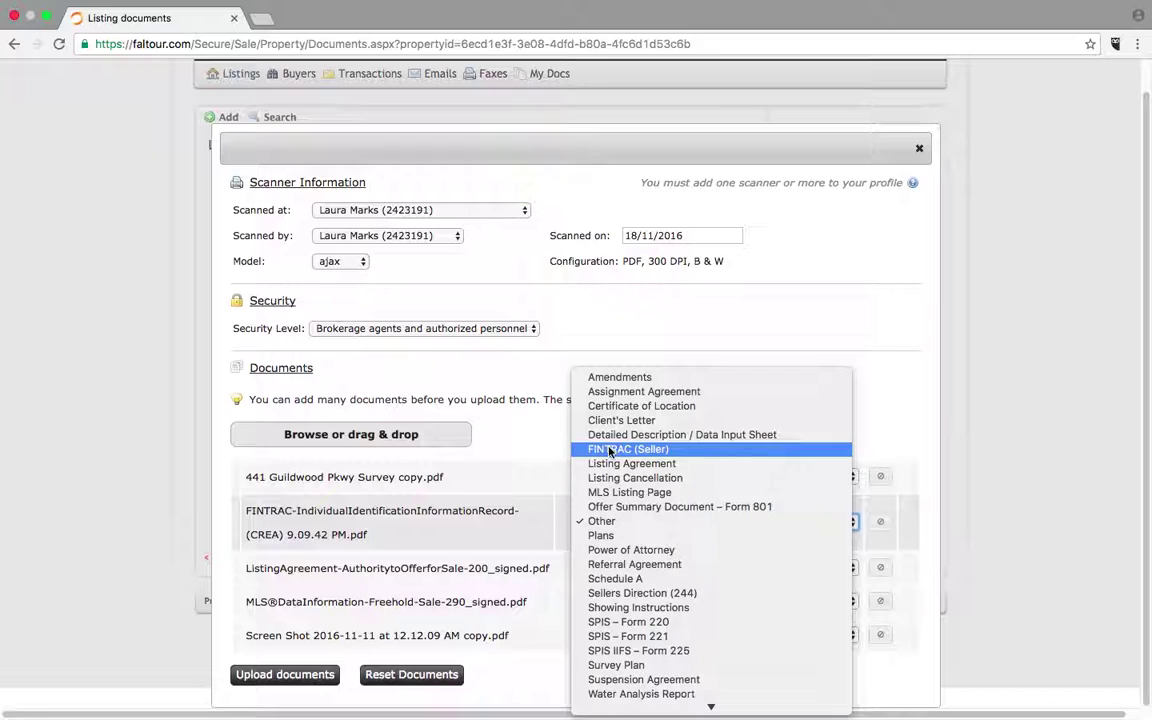
pyautogui.click(676, 454)
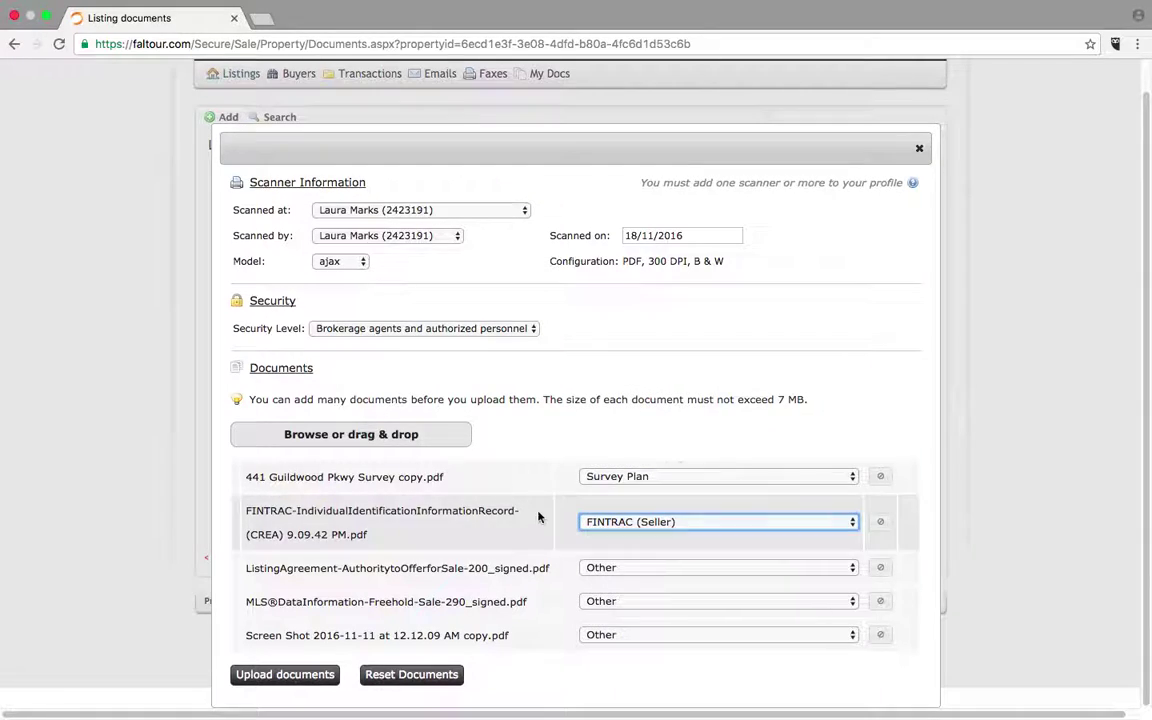
pyautogui.click(600, 567)
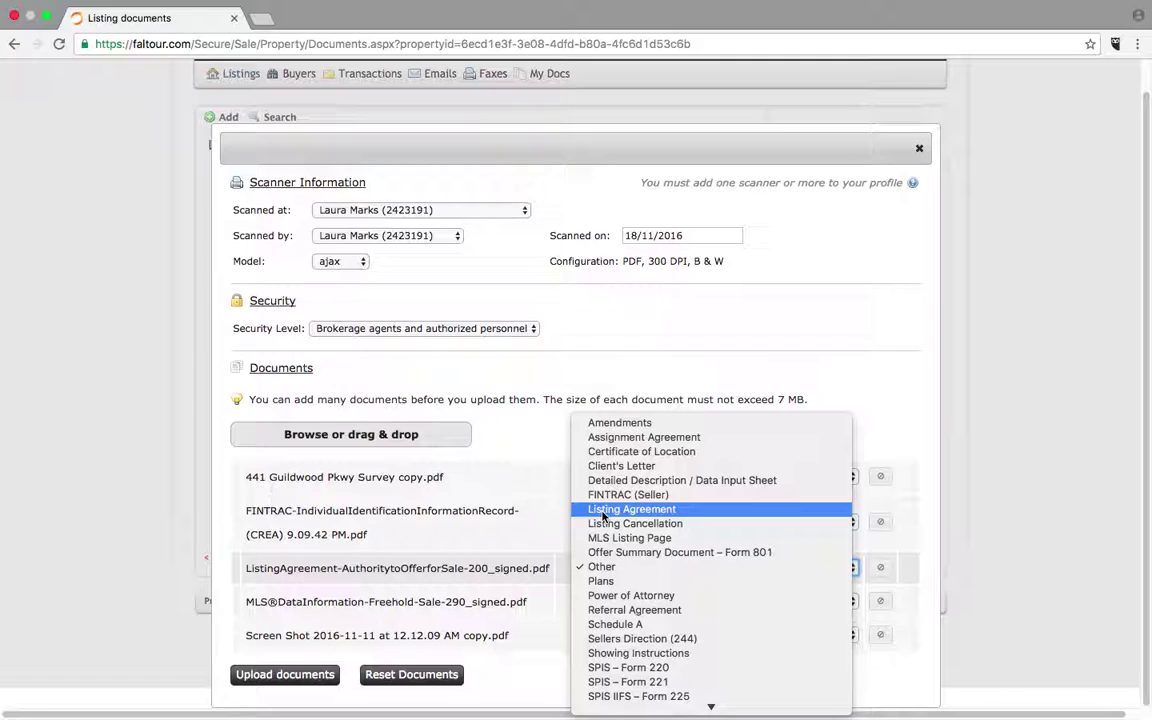
pyautogui.click(604, 512)
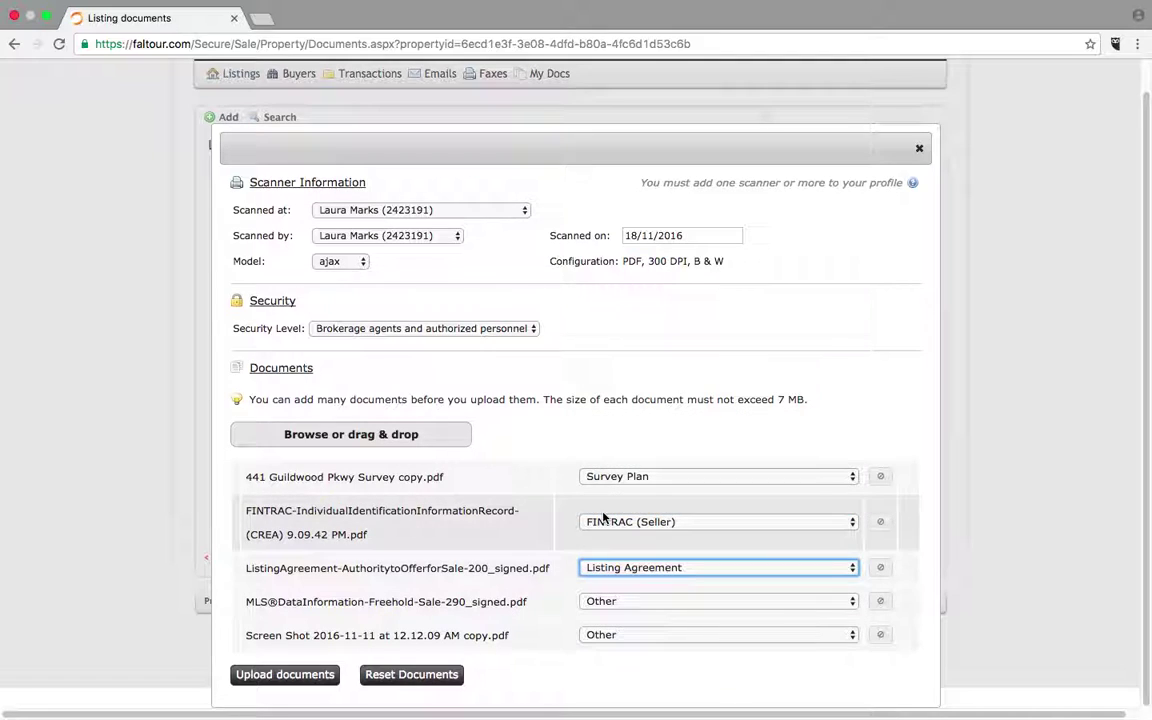
# - Type the MLS file as Detailed Description / Data Input Sheet and the screenshot as Showing Instructions
pyautogui.click(607, 603)
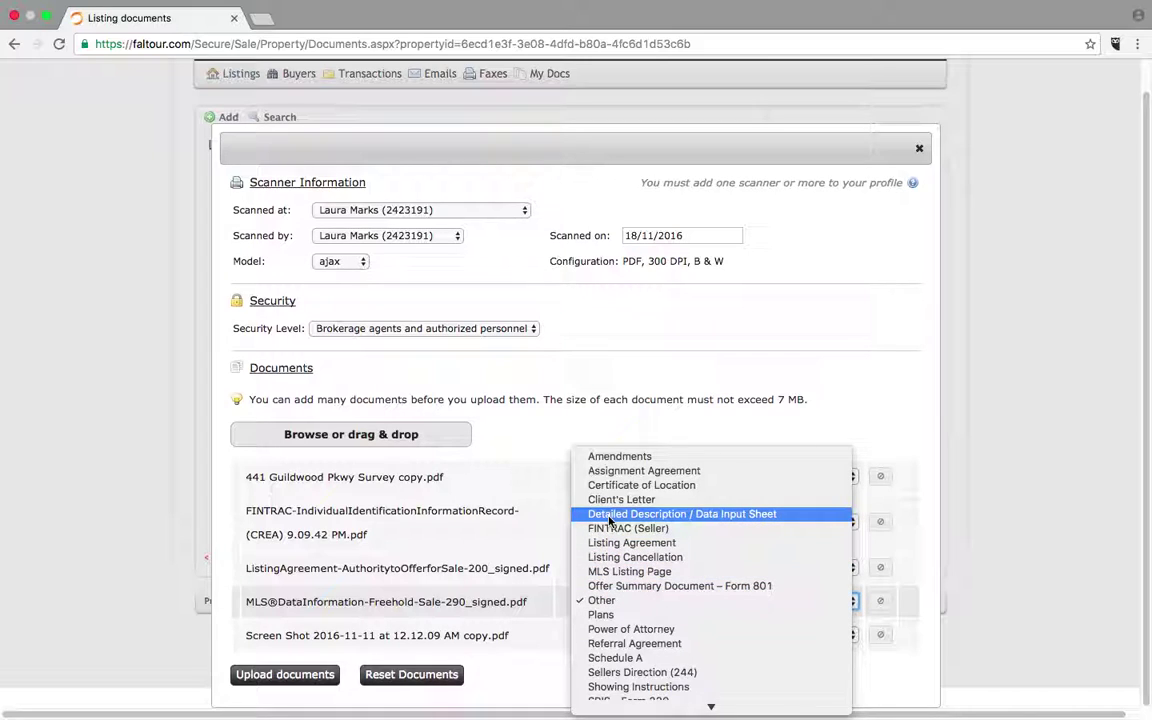
pyautogui.click(609, 515)
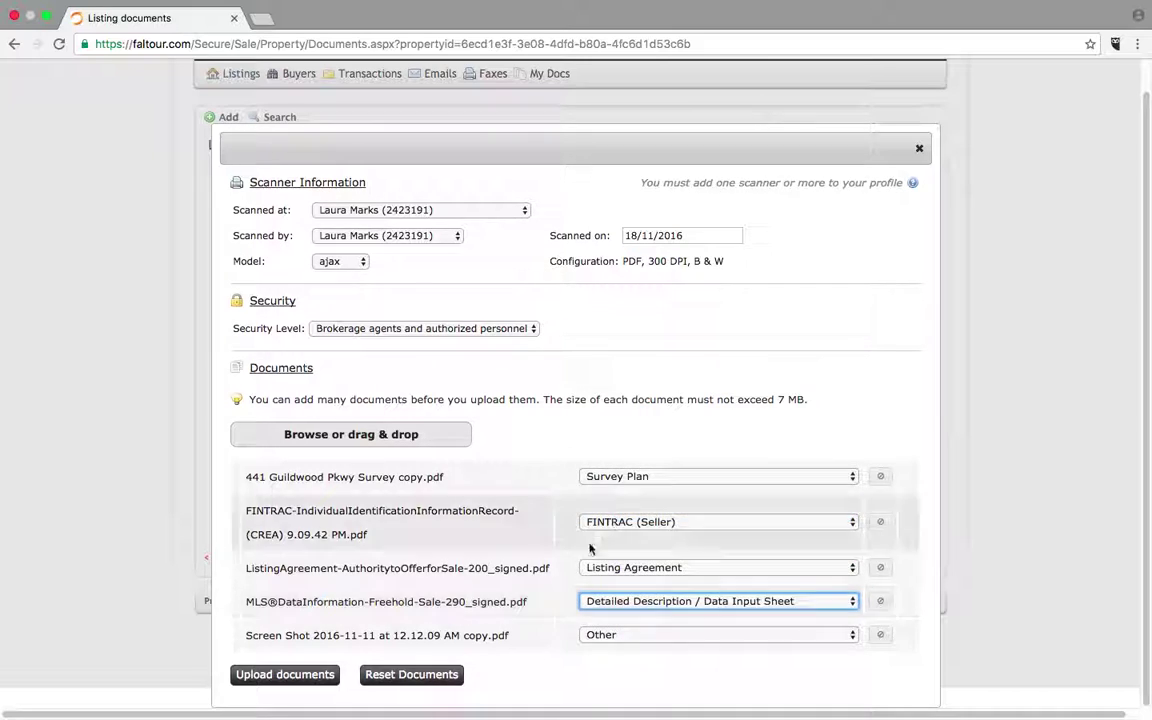
pyautogui.click(617, 635)
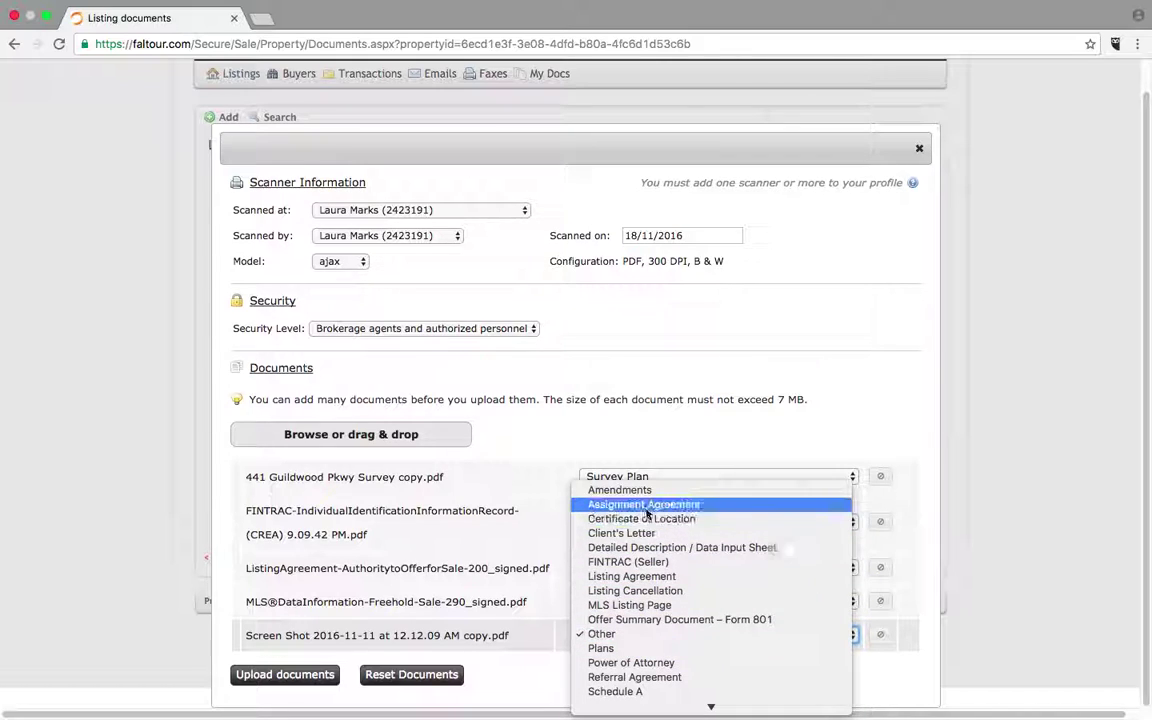
pyautogui.moveTo(676, 706)
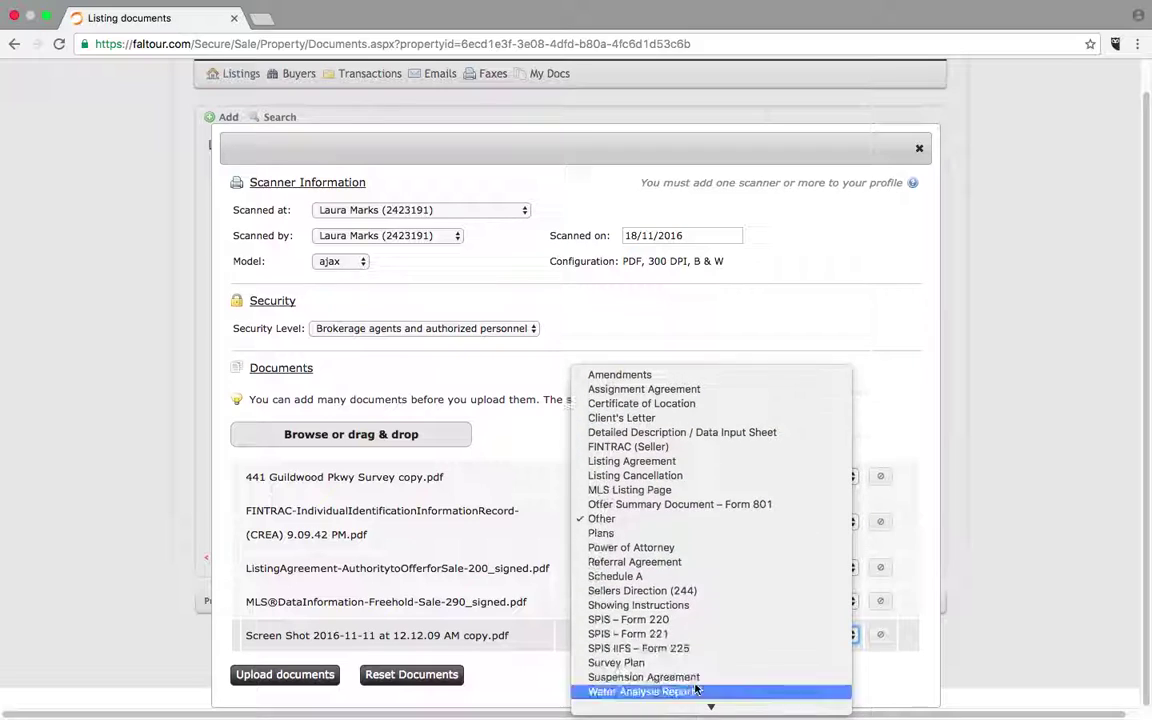
pyautogui.click(676, 606)
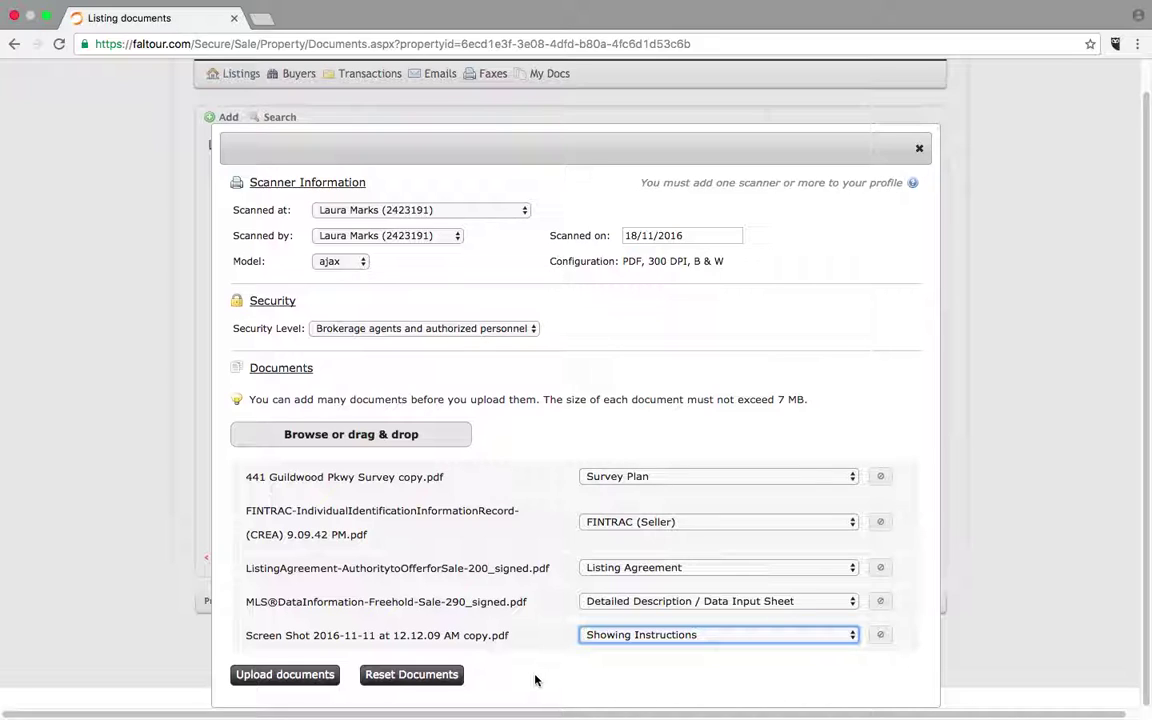
pyautogui.click(300, 674)
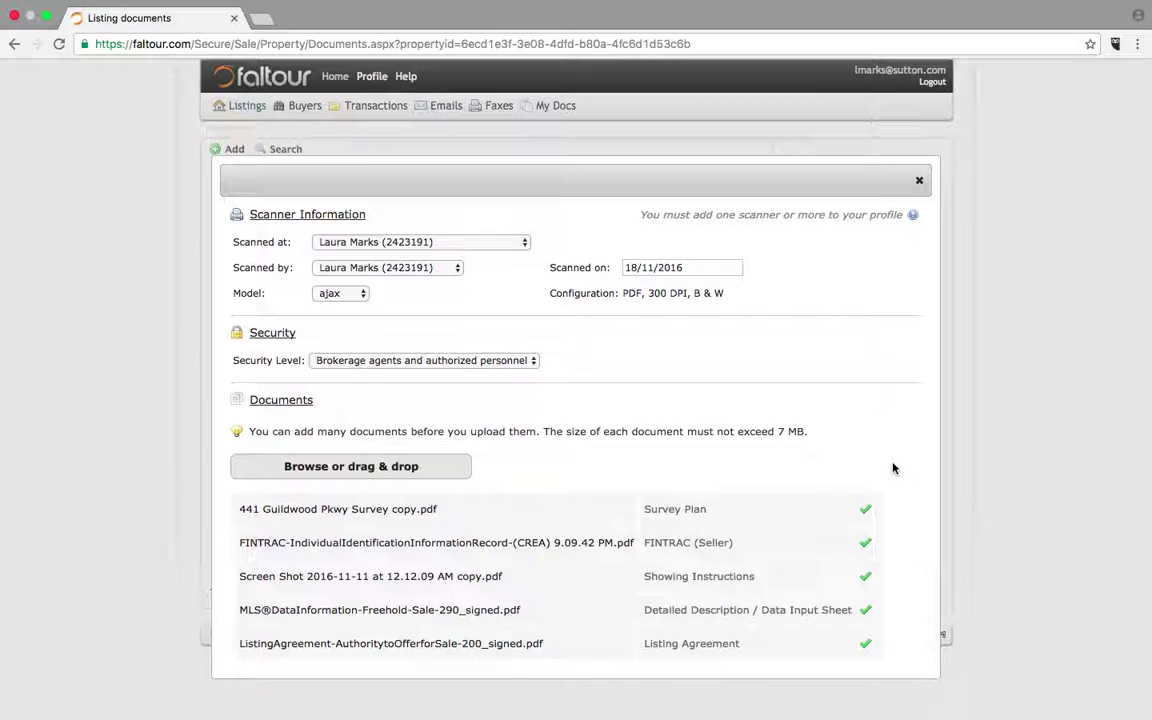
pyautogui.click(920, 182)
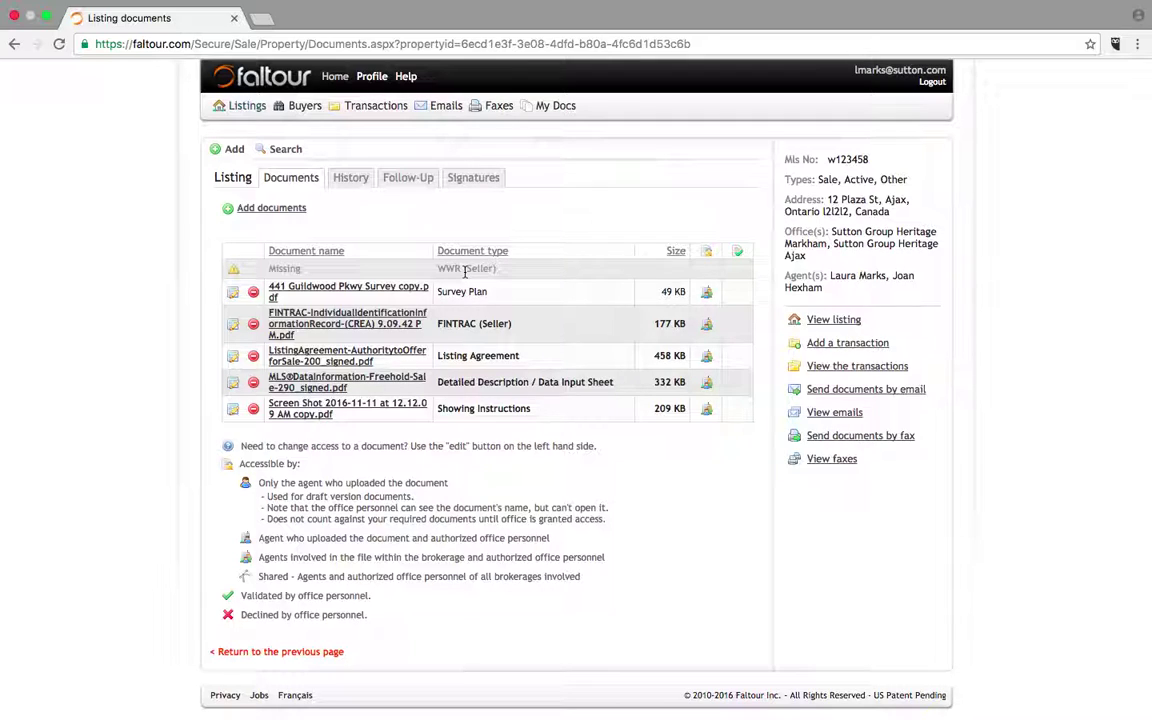
# - Queue the WorkingwithaREALTOR PDF in a new document upload
pyautogui.click(268, 209)
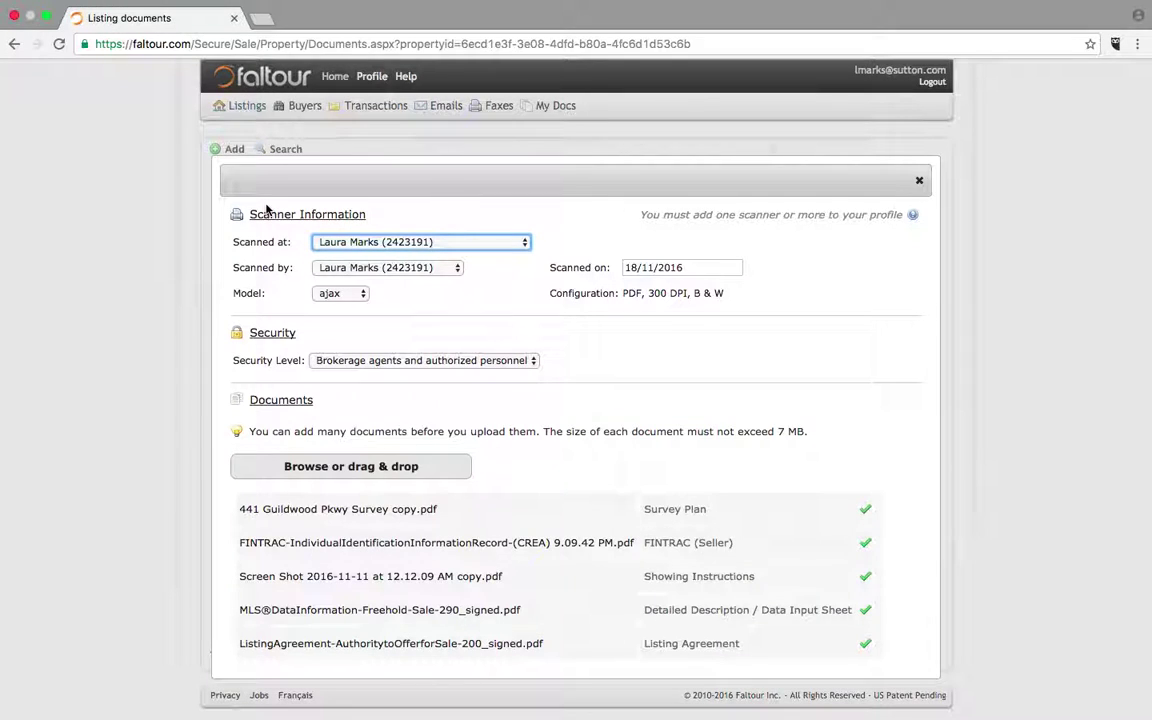
pyautogui.click(352, 466)
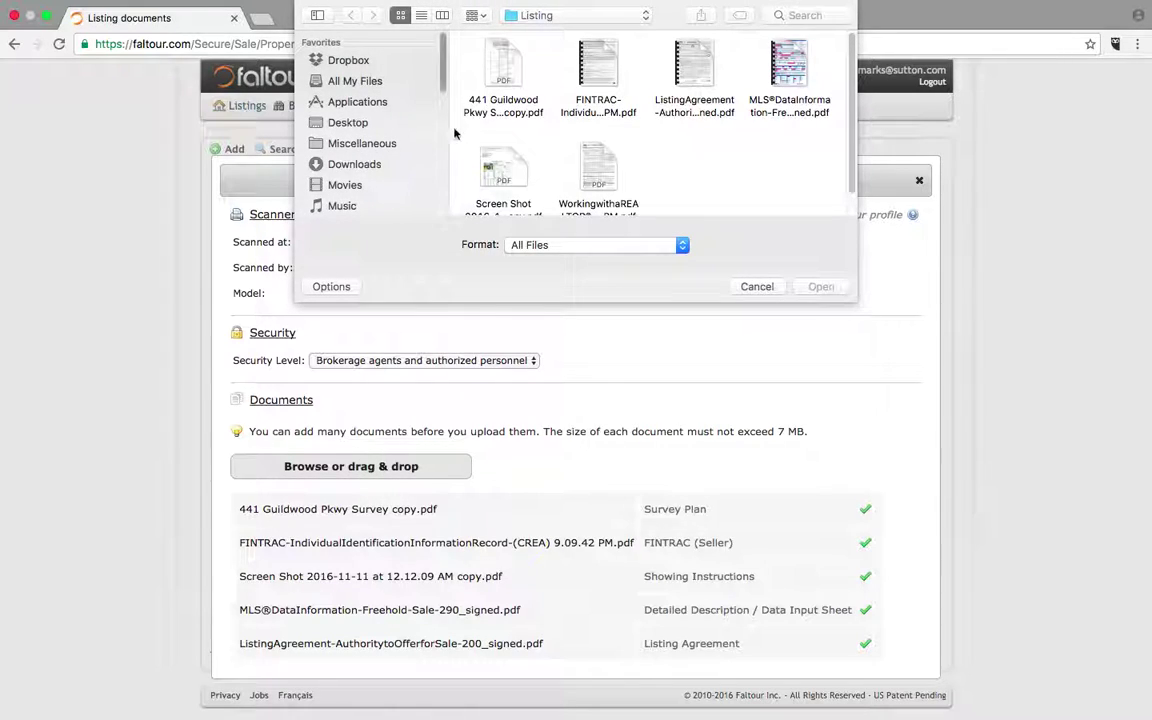
pyautogui.click(598, 174)
pyautogui.click(822, 287)
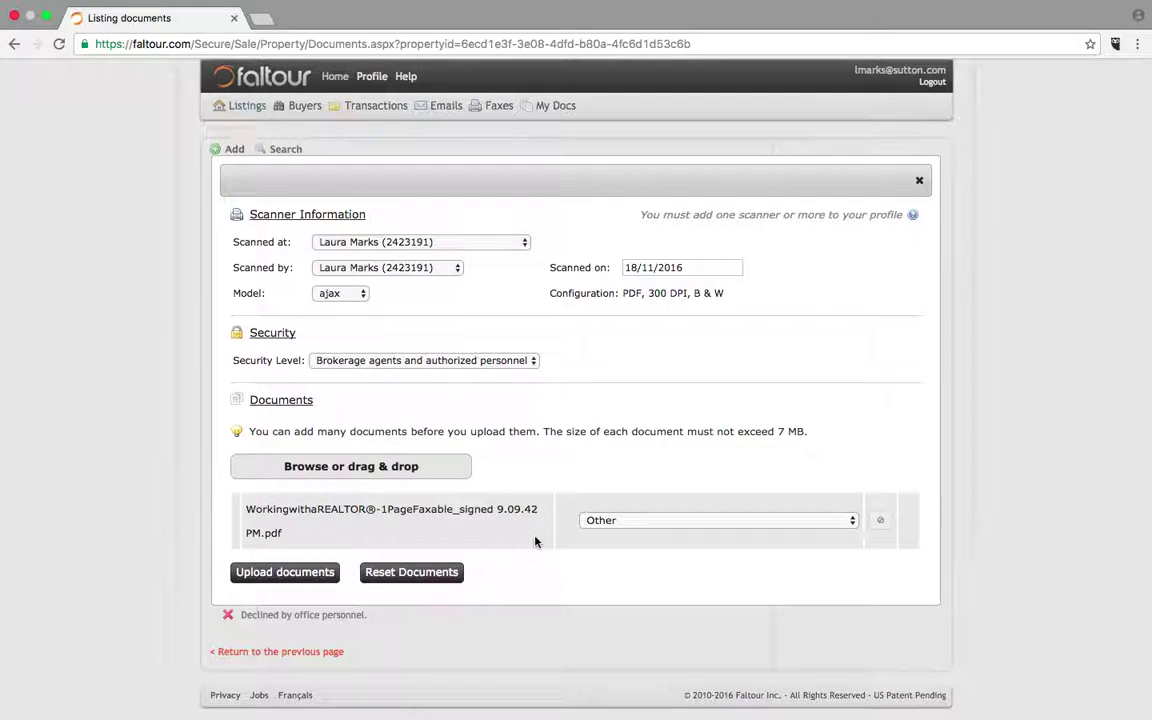
# - Set its type to WWR (Seller), upload it, and close the upload panel
pyautogui.click(604, 521)
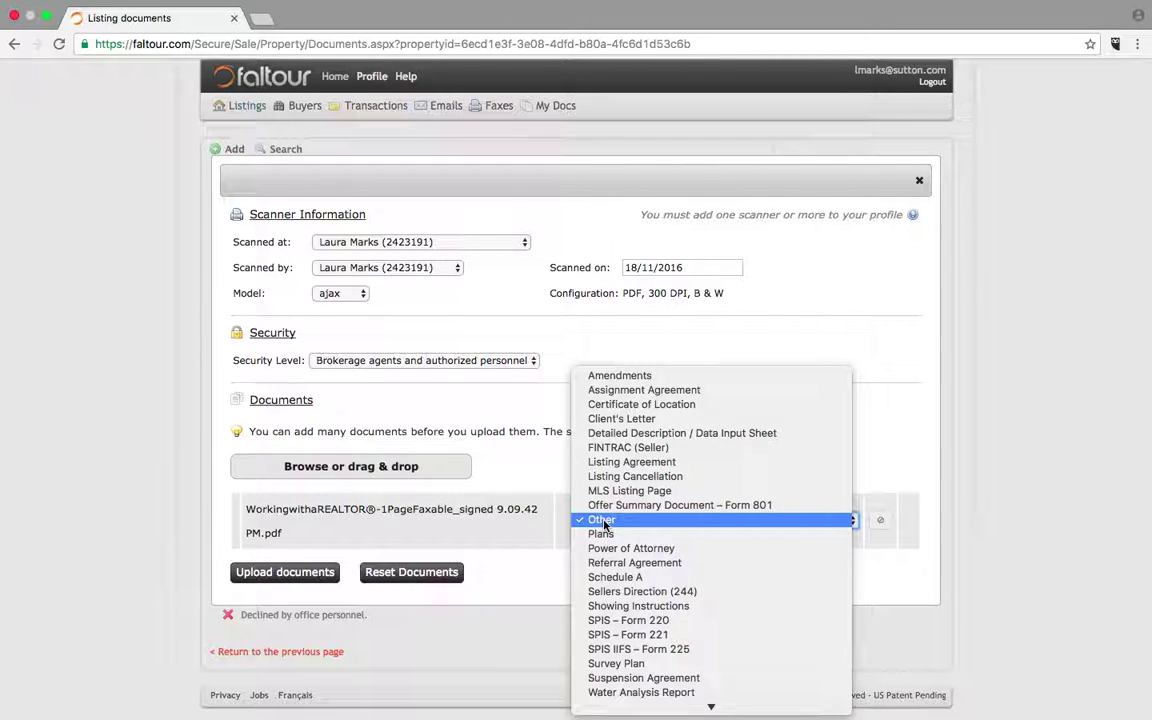
pyautogui.moveTo(600, 707)
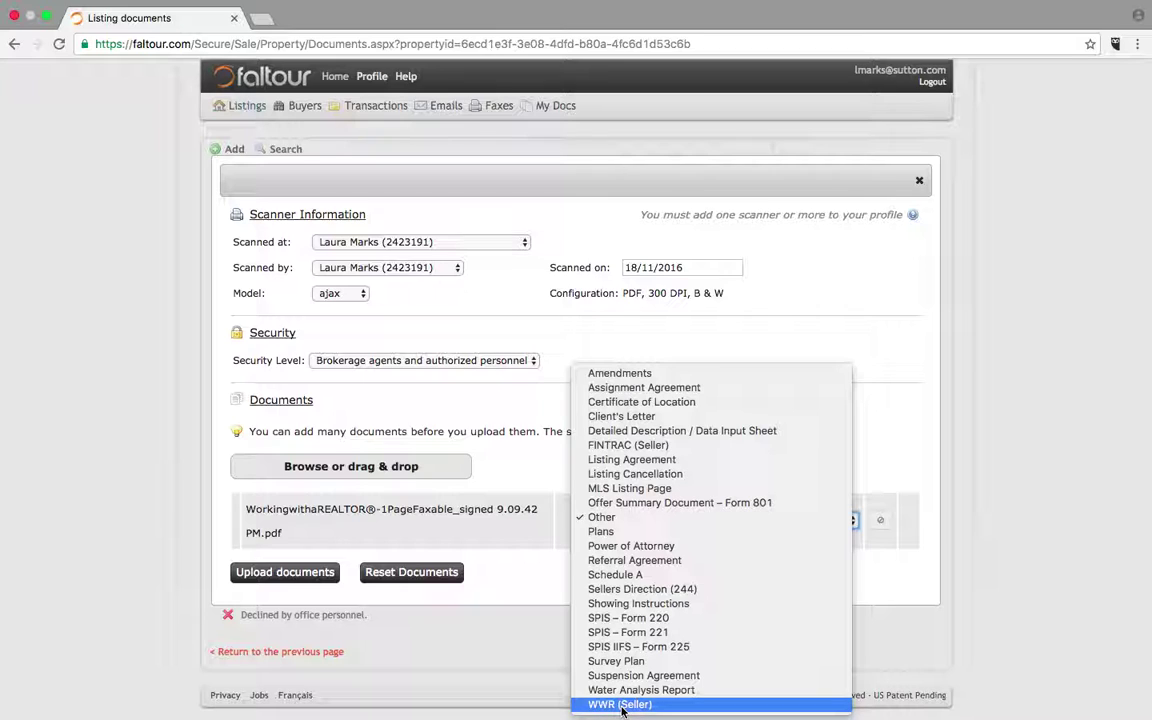
pyautogui.click(636, 706)
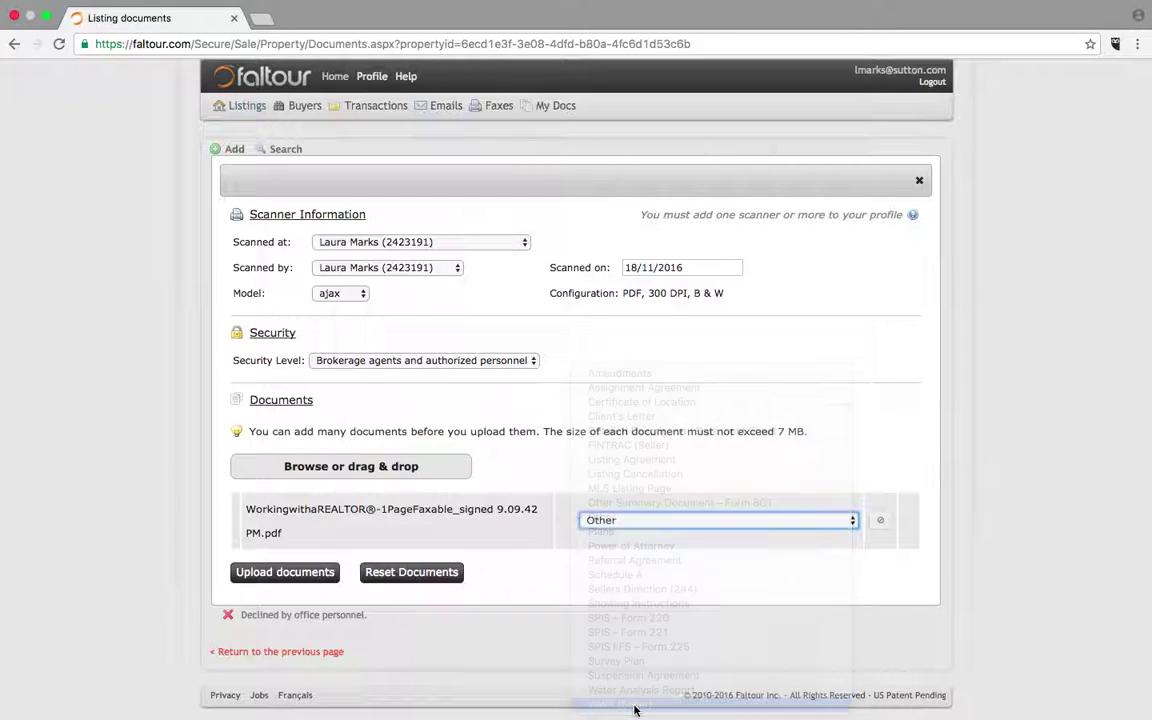
pyautogui.click(285, 572)
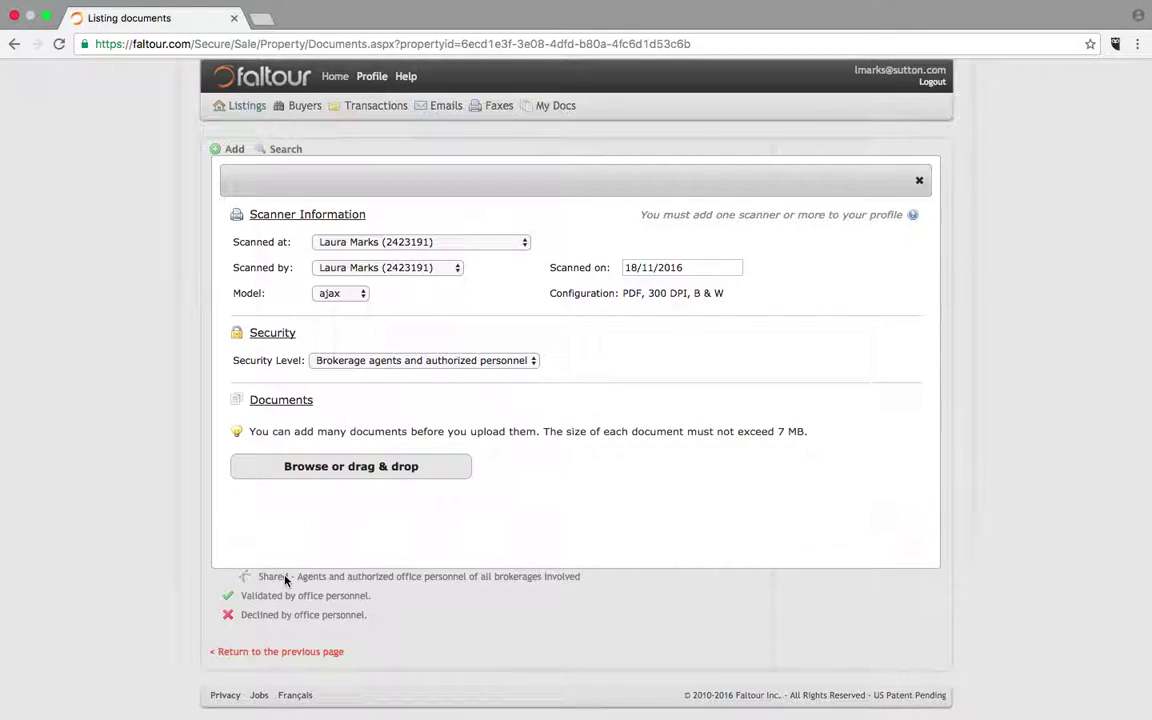
pyautogui.click(919, 180)
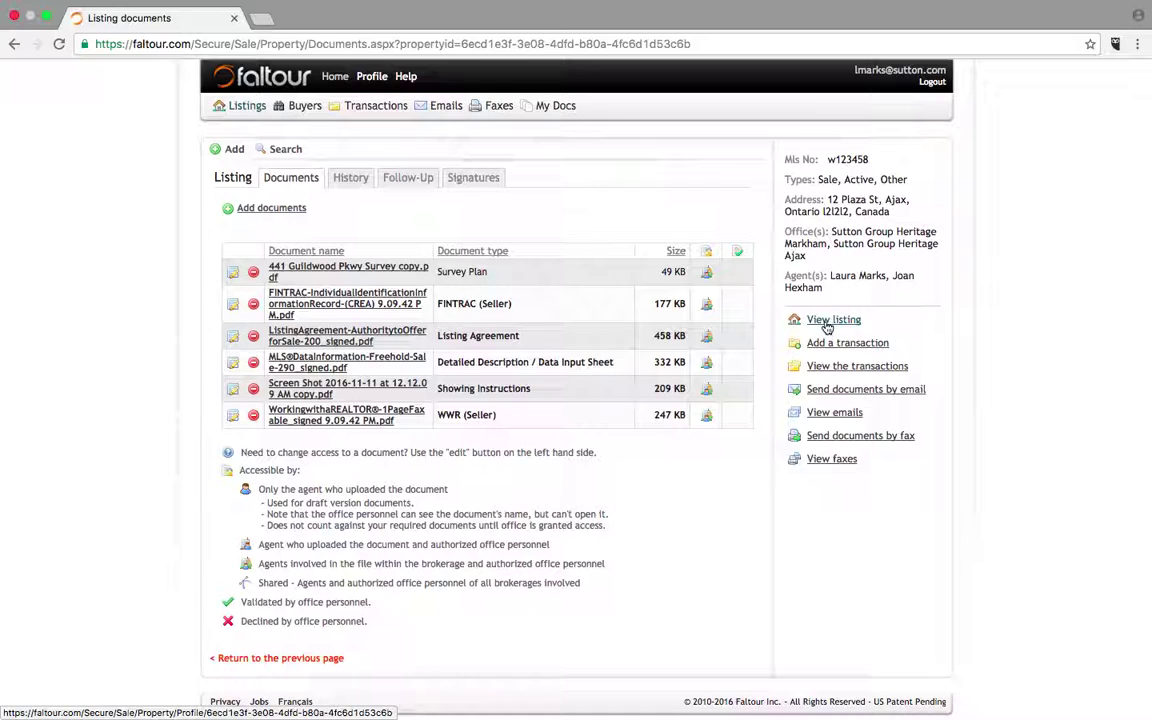
# - Go to the listing's profile page and open its email form for sending documents
pyautogui.click(826, 322)
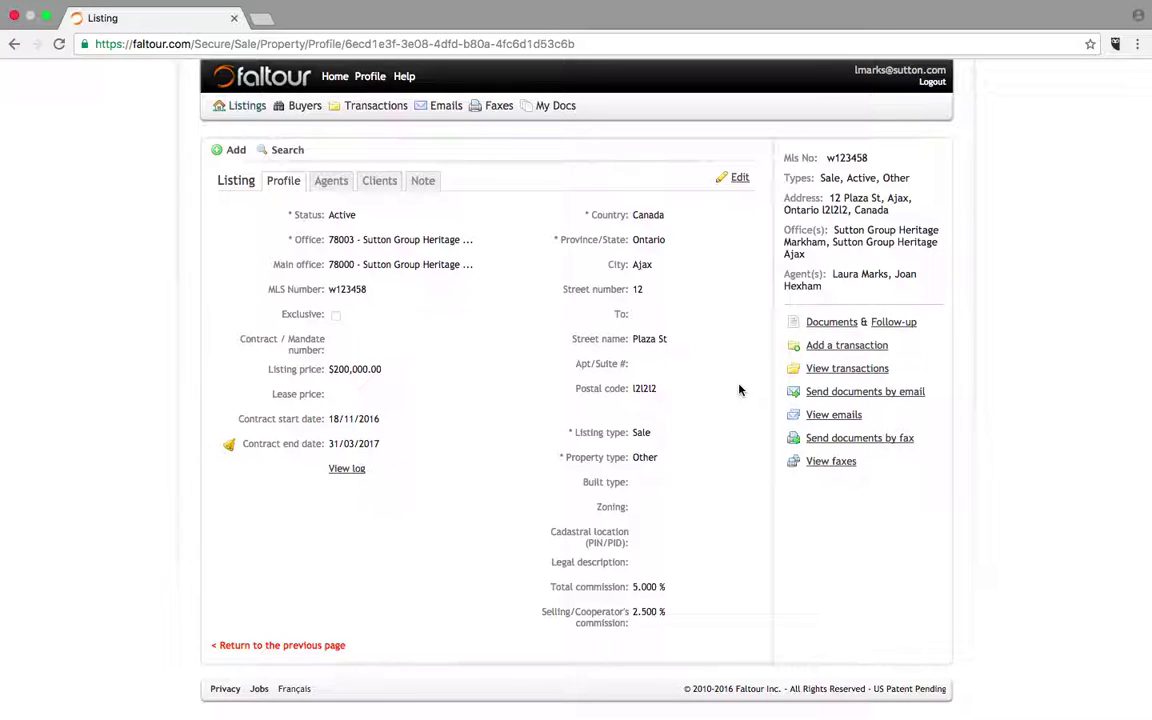
pyautogui.click(874, 397)
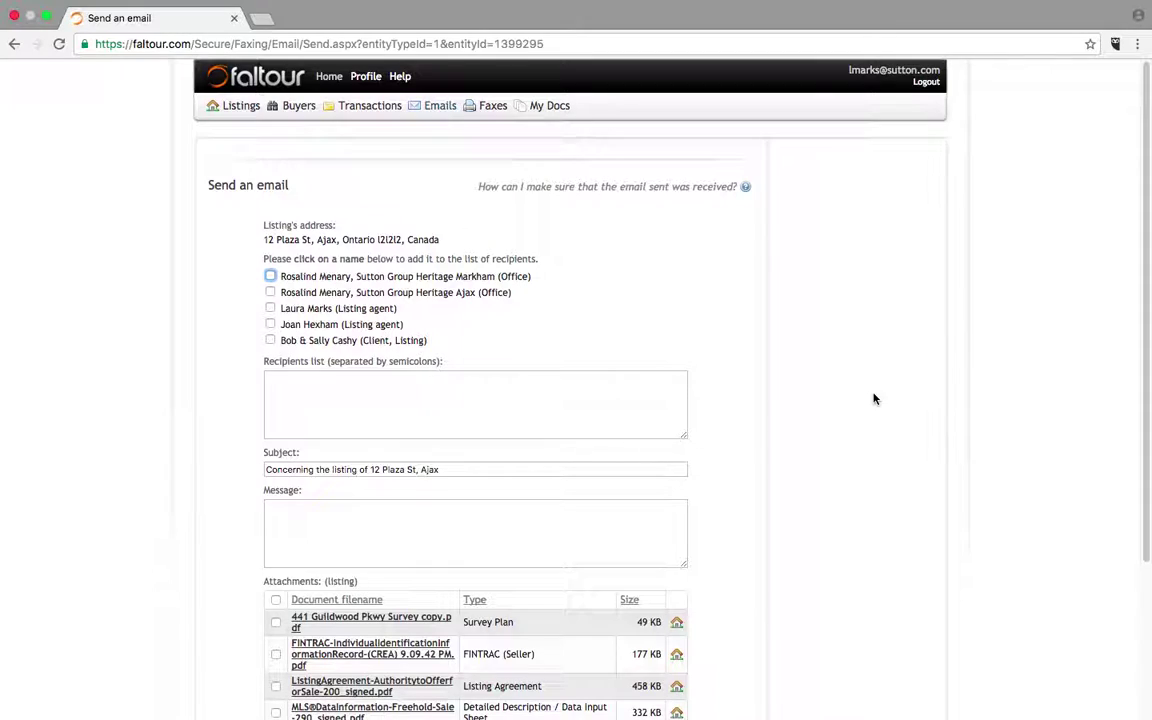
# - Tick the client and all attachments, and write the message 'all docs for your record'
pyautogui.click(270, 340)
pyautogui.click(276, 599)
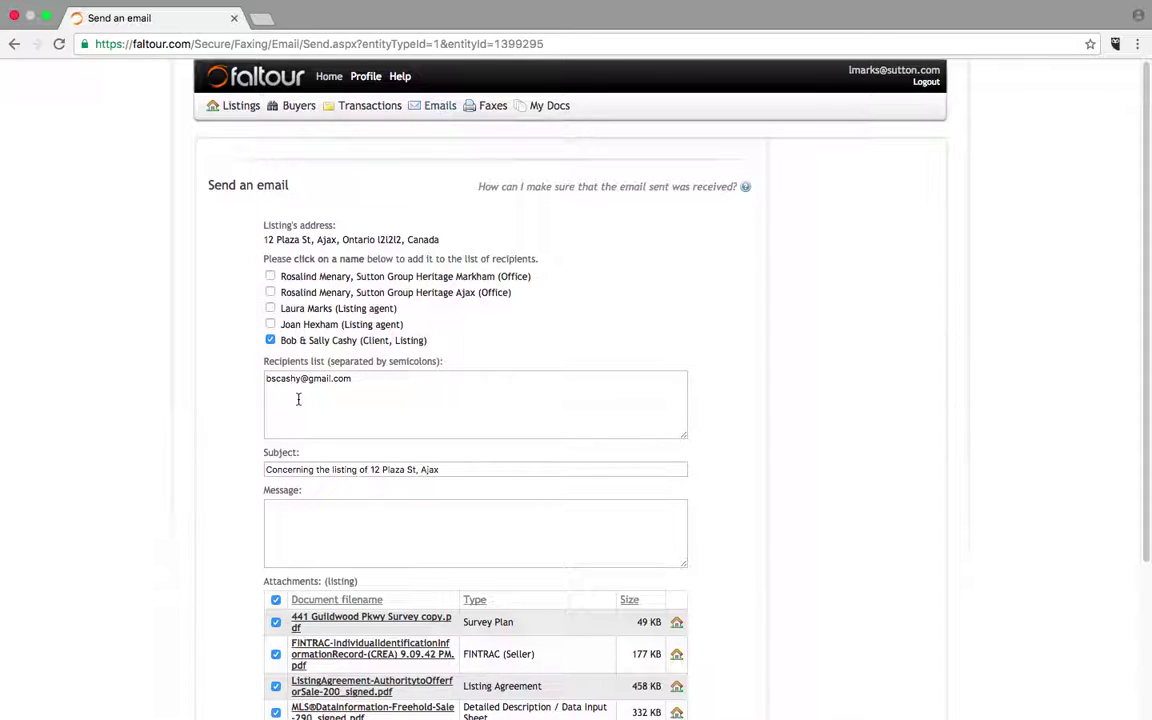
pyautogui.click(282, 517)
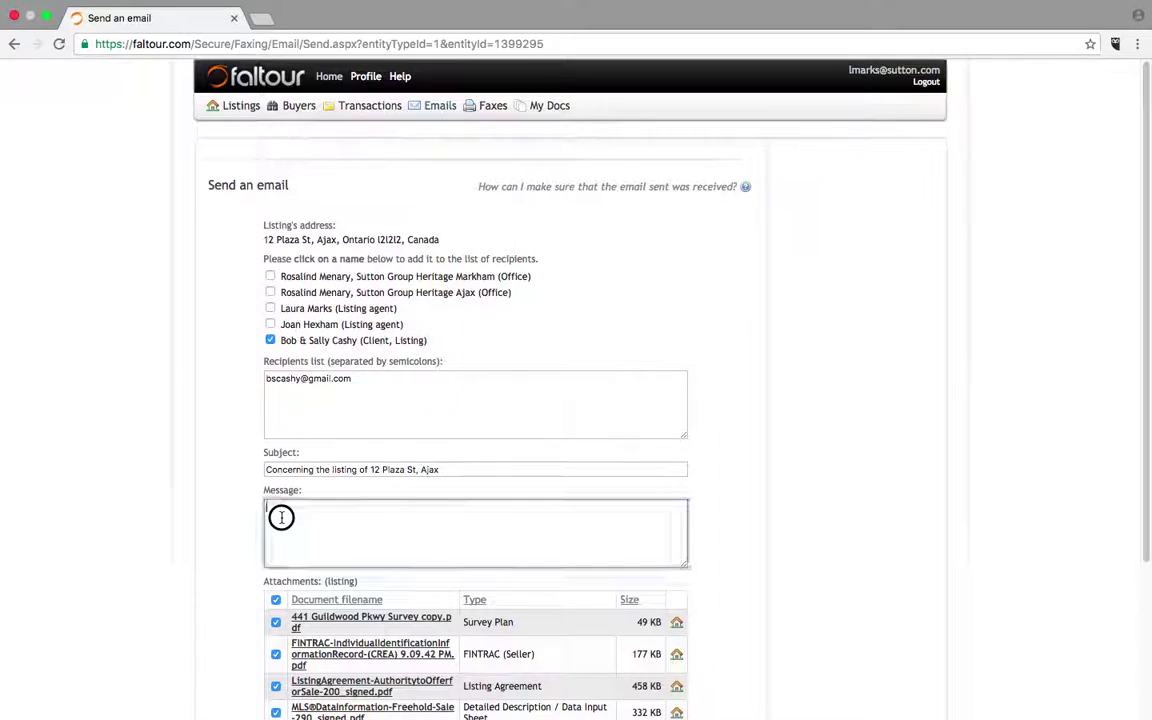
pyautogui.write('all d')
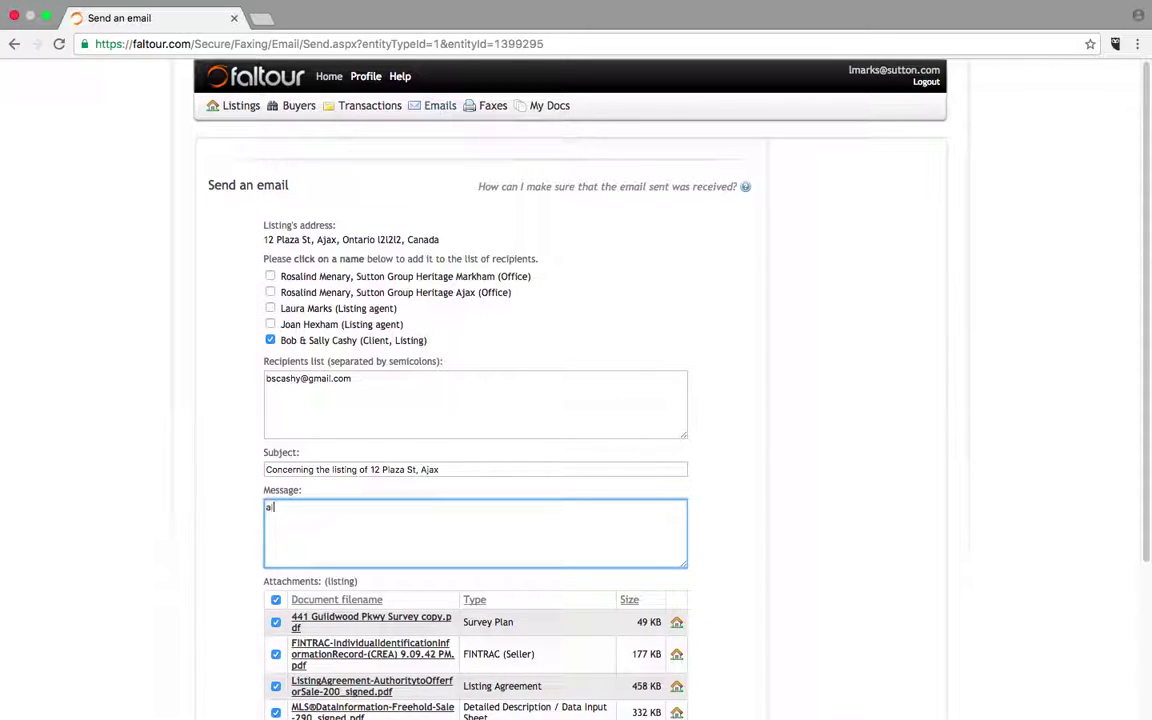
pyautogui.write('ocs for your record')
pyautogui.moveTo(1141, 383); pyautogui.dragTo(1140, 496)
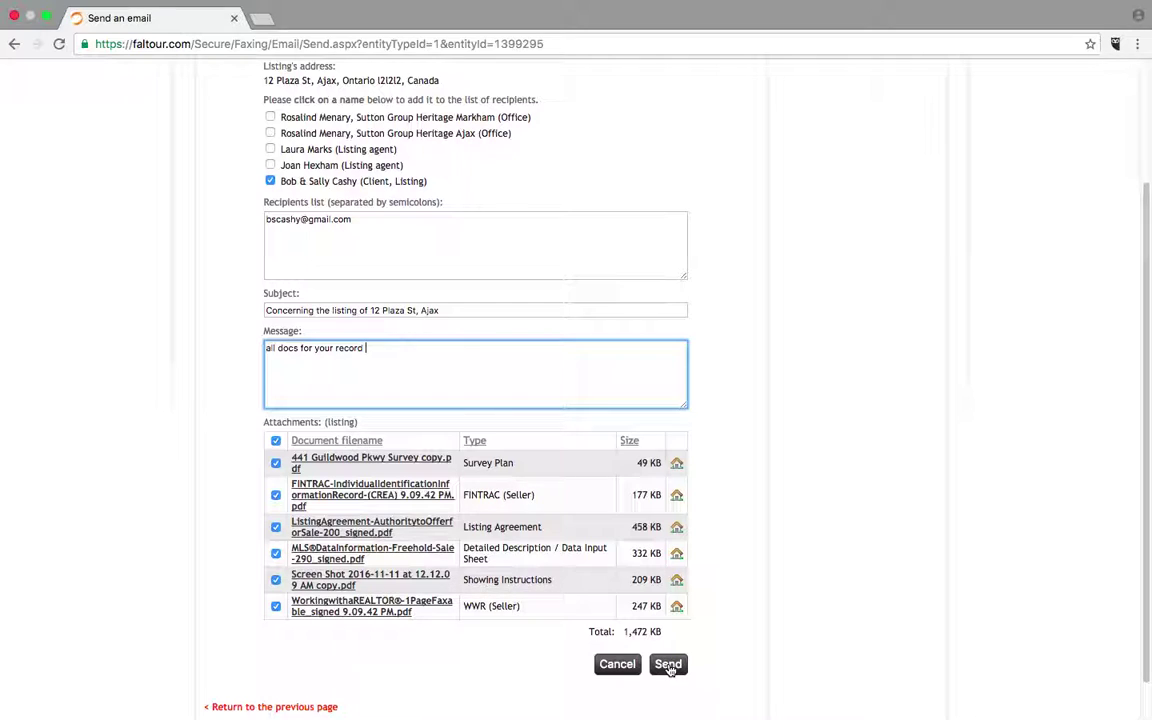
pyautogui.moveTo(1142, 502); pyautogui.dragTo(1134, 385)
# - Untick the client recipient and all the document attachments again
pyautogui.click(270, 340)
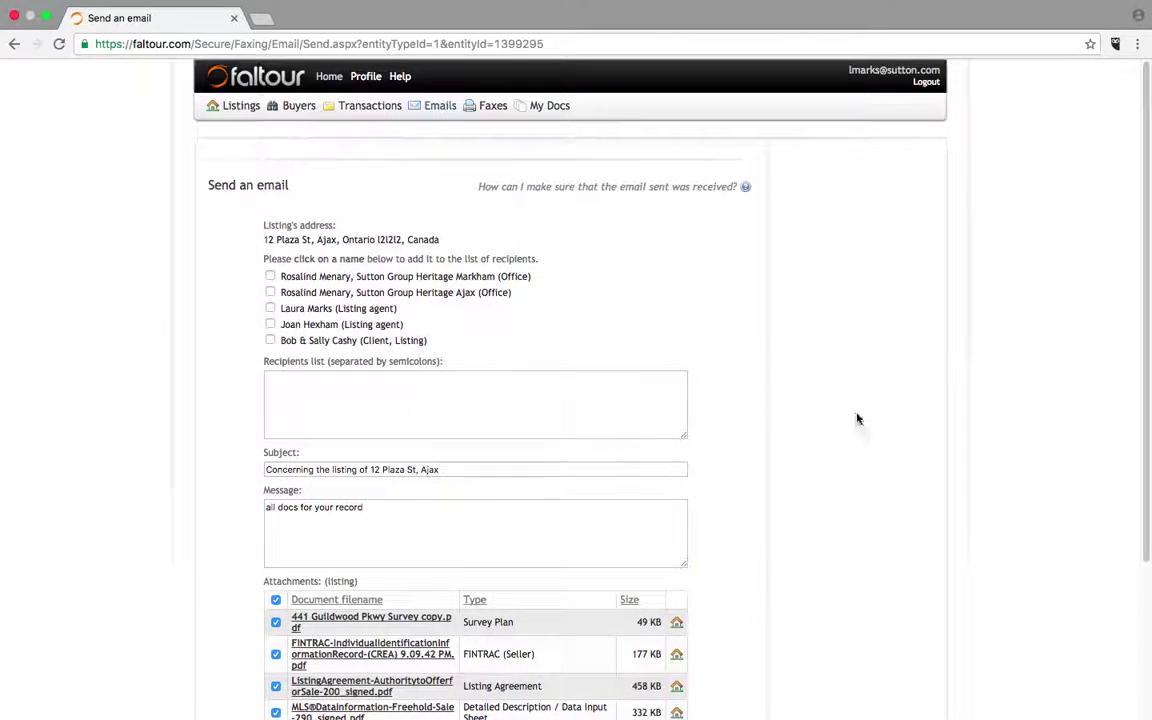
pyautogui.click(276, 601)
pyautogui.scroll(-1, 1143, 310)
pyautogui.moveTo(1143, 310); pyautogui.dragTo(1144, 566)
pyautogui.click(615, 622)
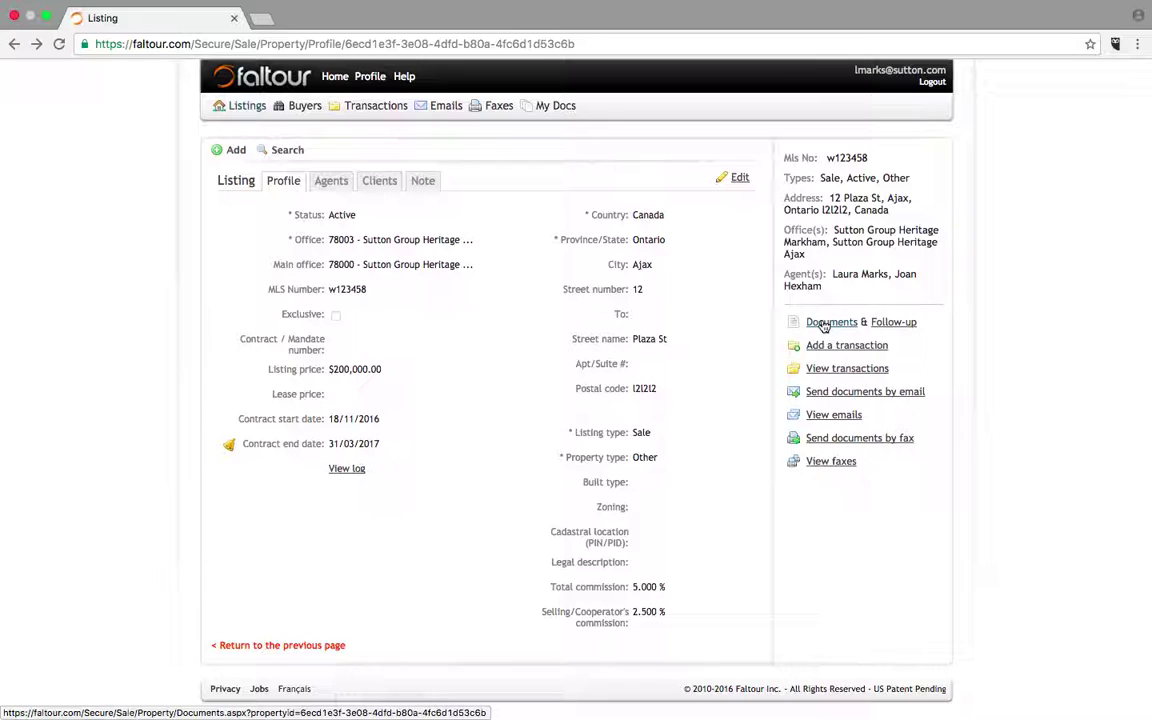
pyautogui.click(823, 325)
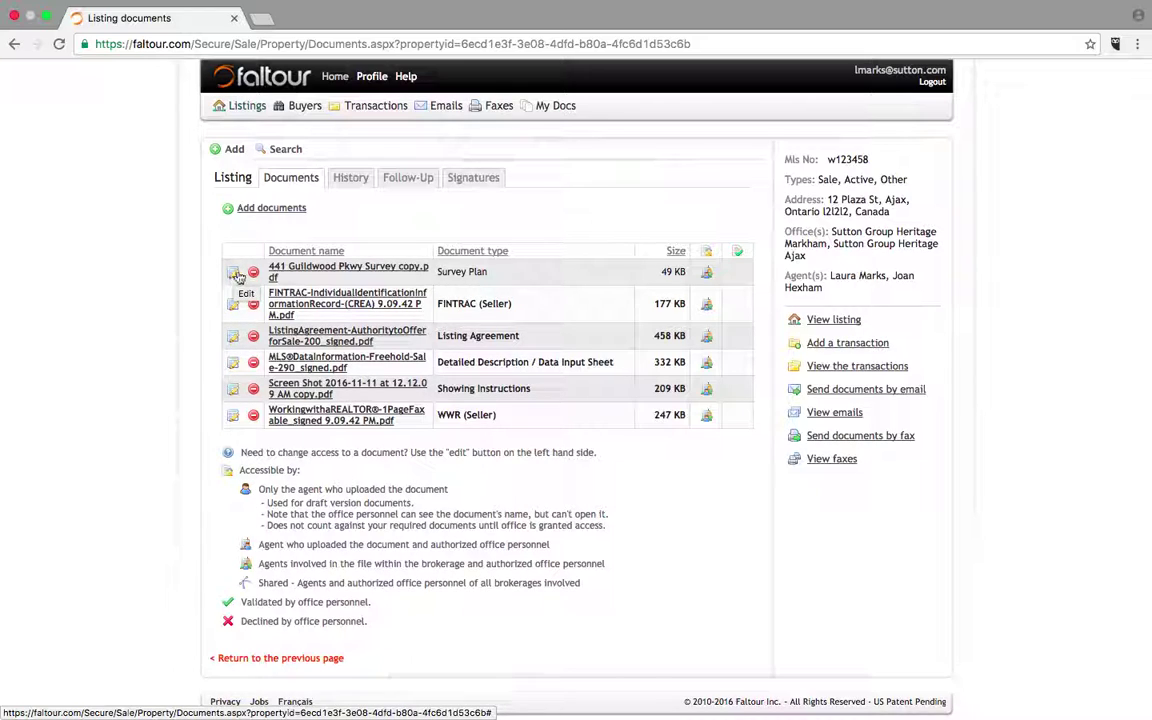
pyautogui.click(297, 271)
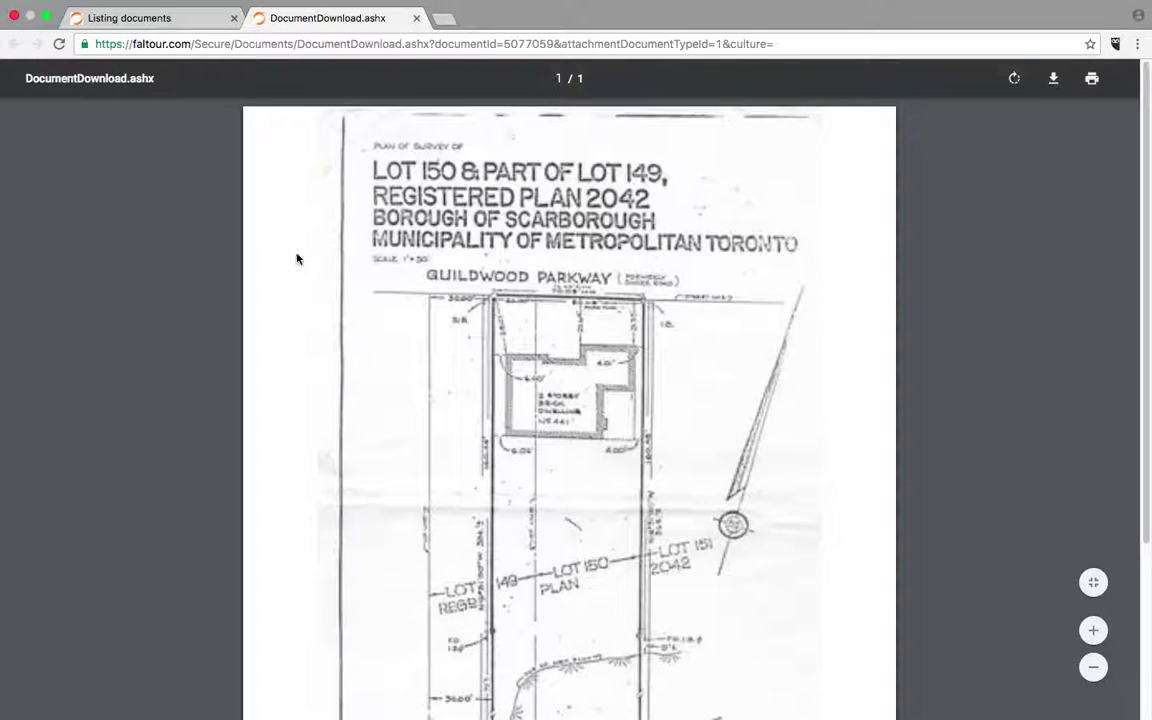
pyautogui.click(416, 18)
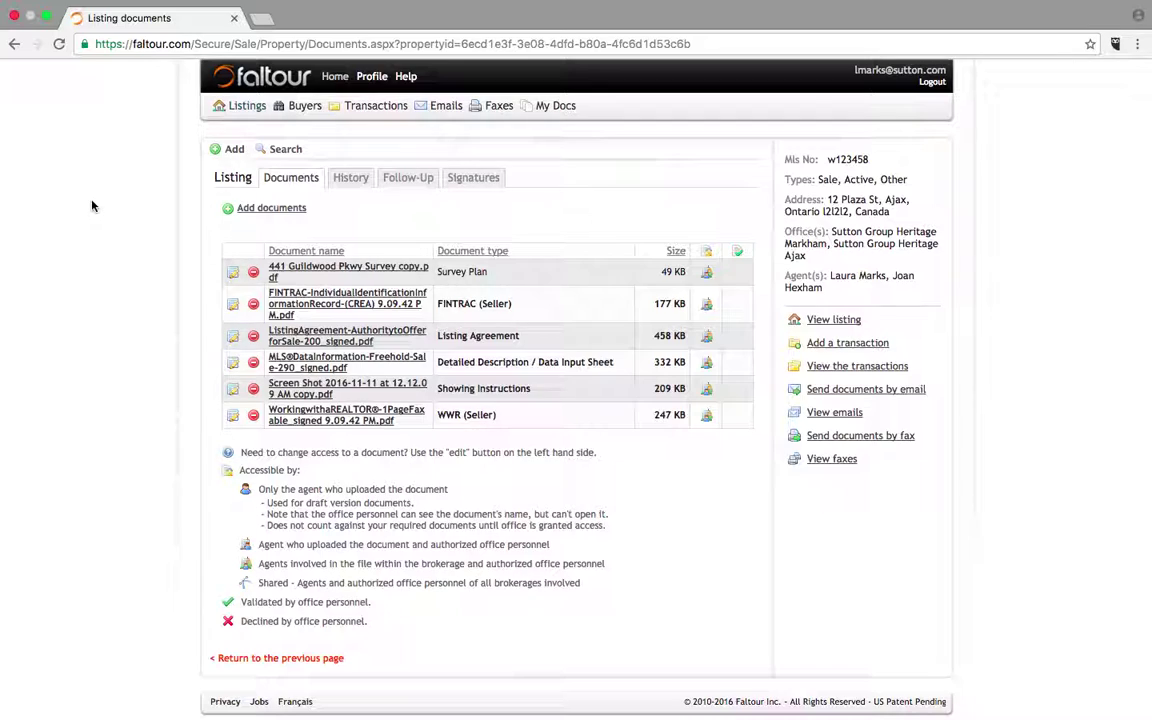